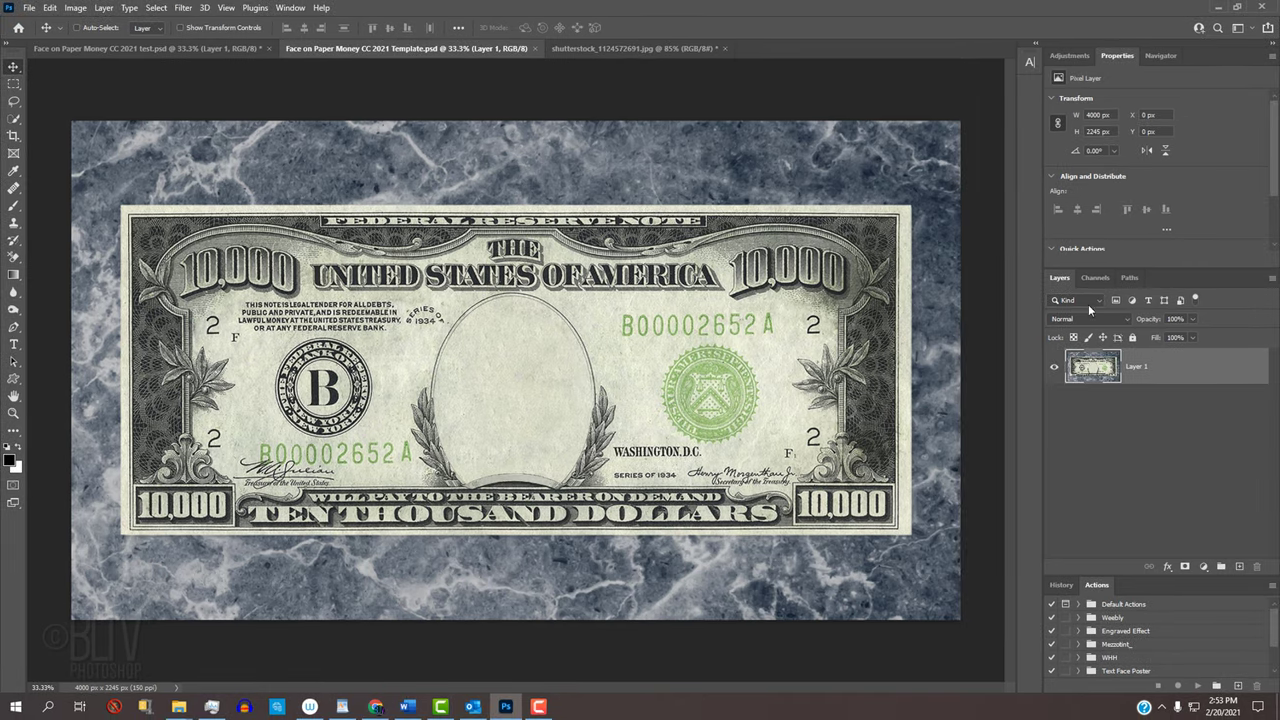
# - Preview the banknote's Inside Frame oval mask channel, then return to the full-colour view and layers
pyautogui.click(1094, 278)
pyautogui.click(1074, 358)
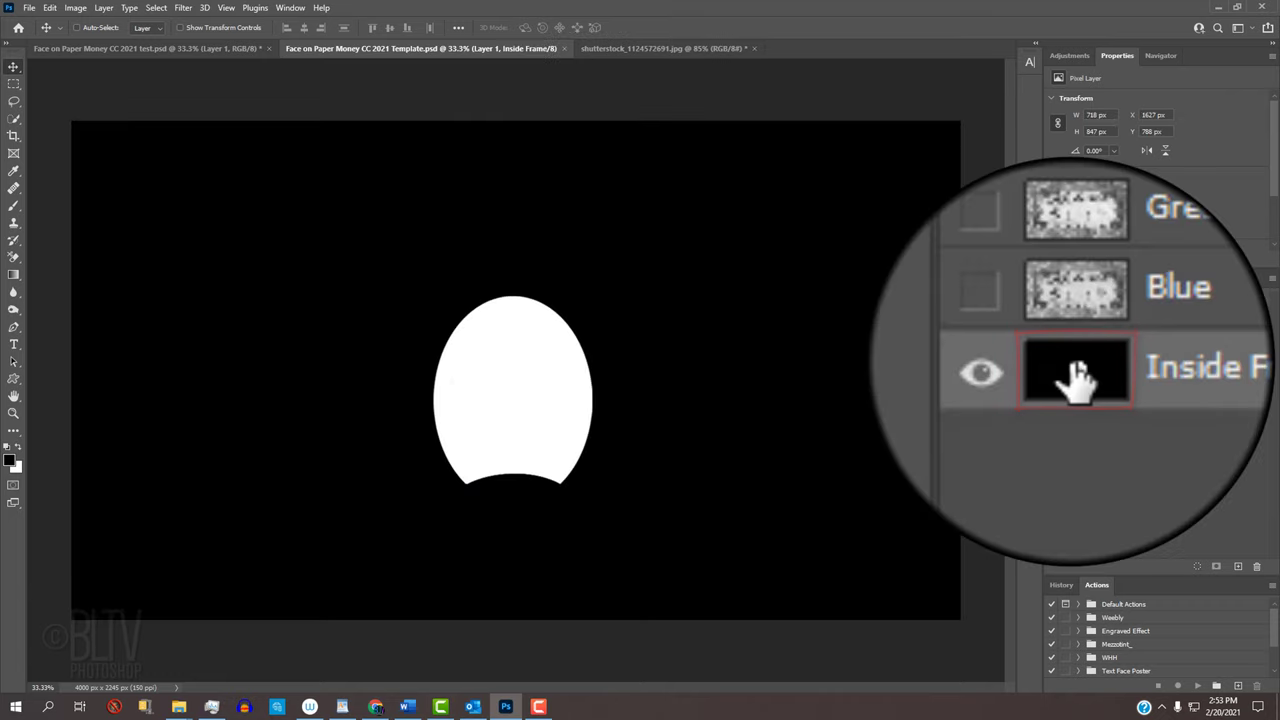
pyautogui.click(1072, 299)
pyautogui.click(1060, 279)
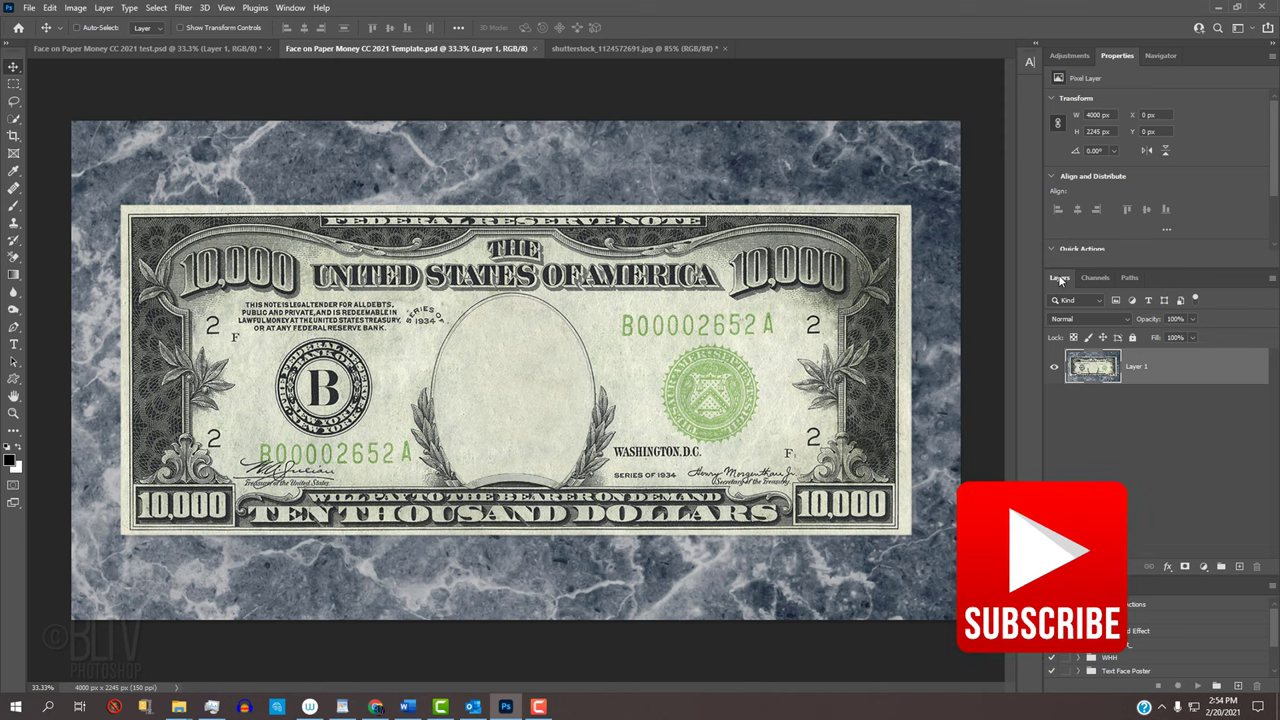
# - On the portrait, set the Crop Tool with cleared presets to 1000 px height and 150 ppi
pyautogui.click(661, 48)
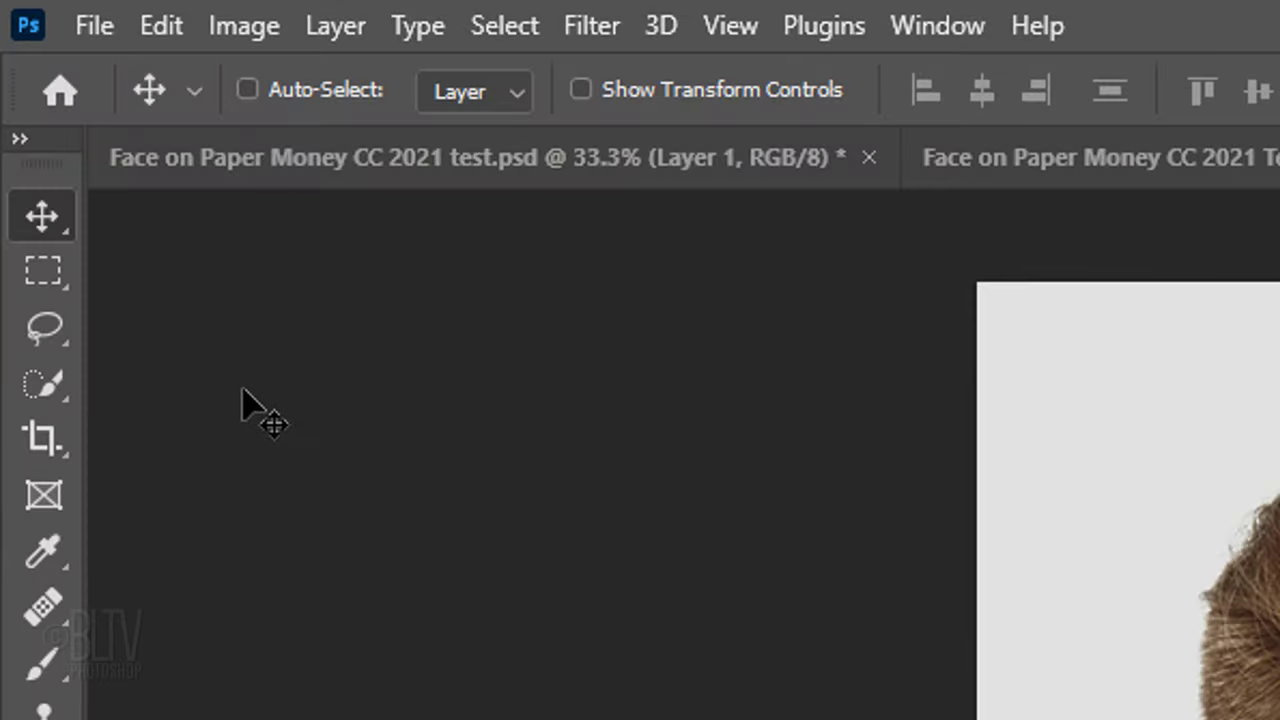
pyautogui.moveTo(13, 136); pyautogui.dragTo(41, 136)
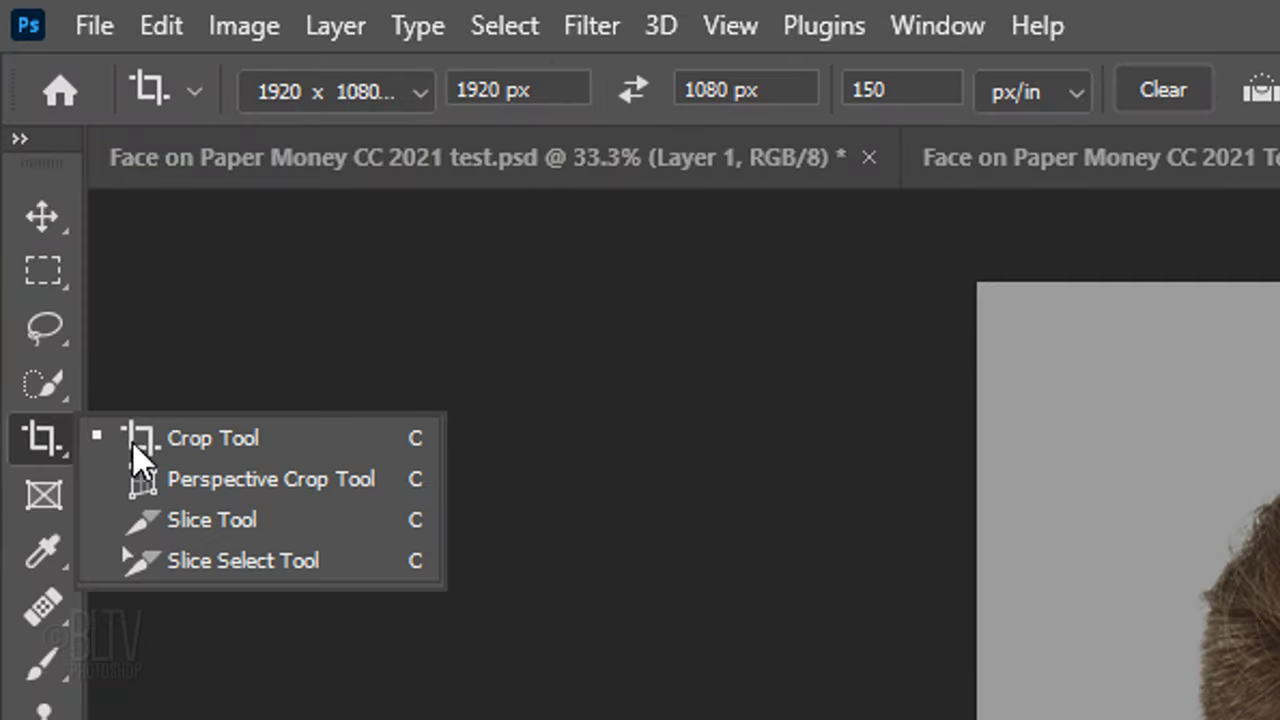
pyautogui.click(206, 442)
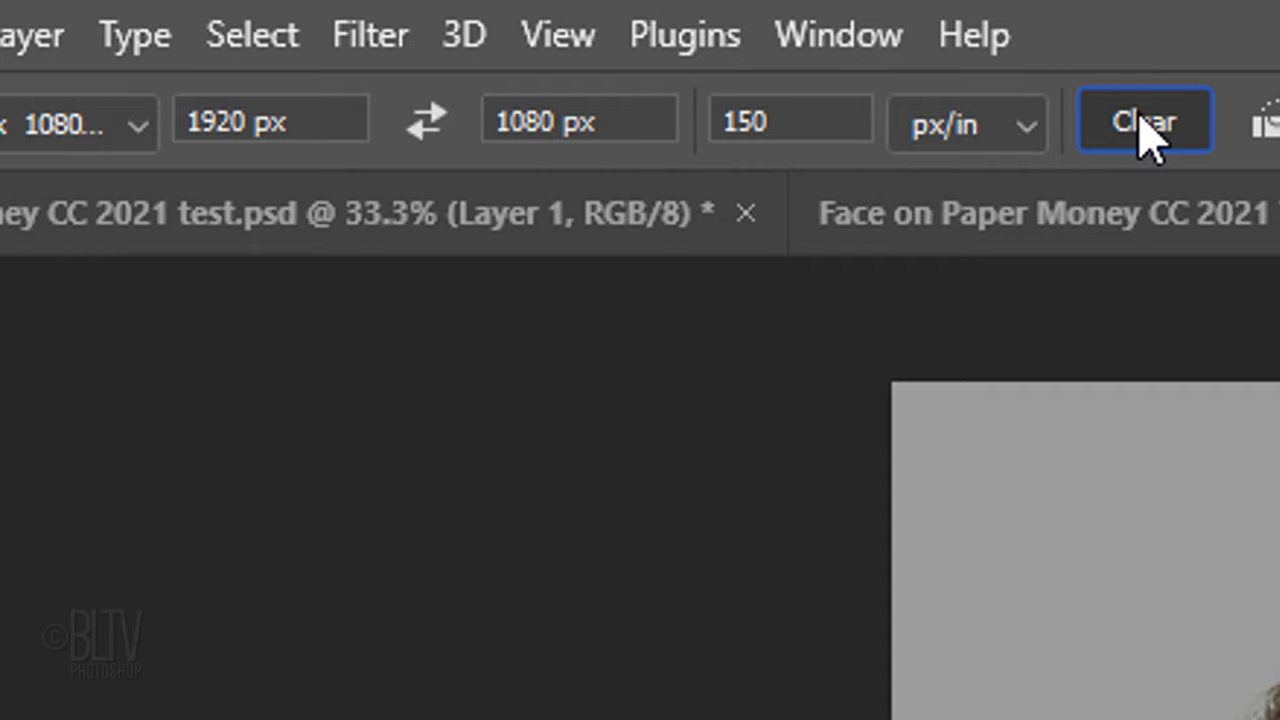
pyautogui.click(1146, 124)
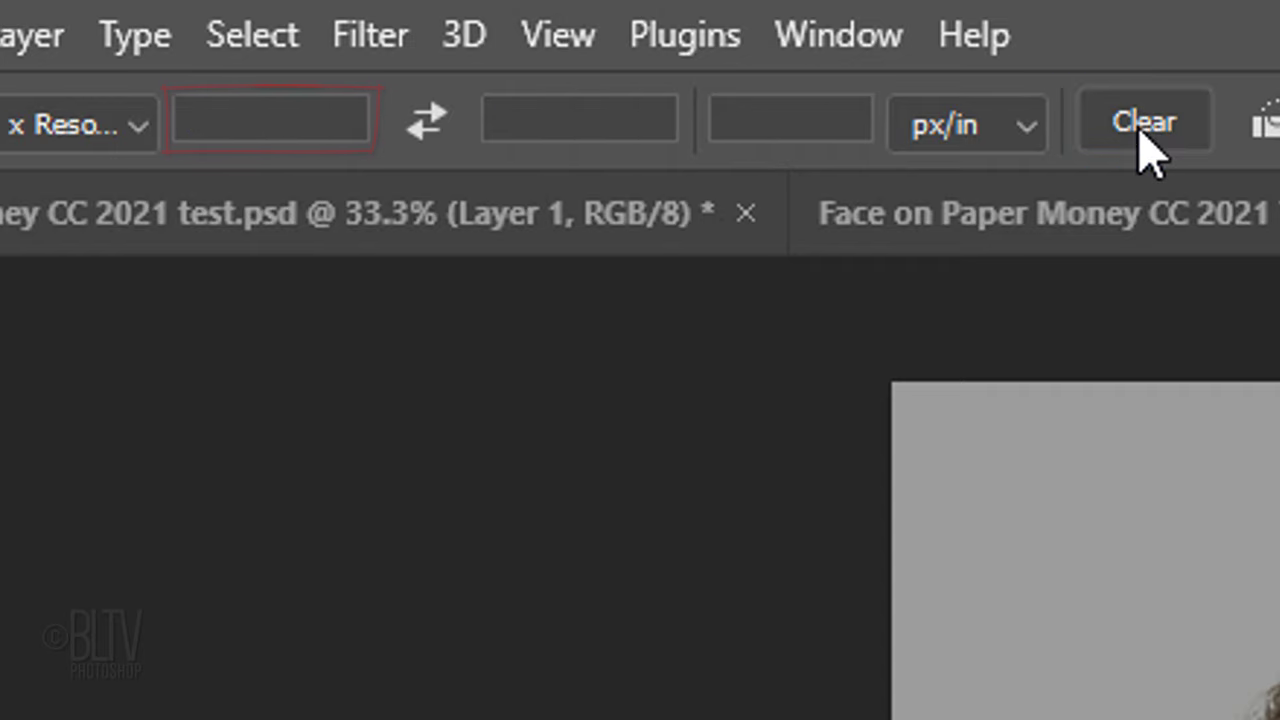
pyautogui.click(546, 117)
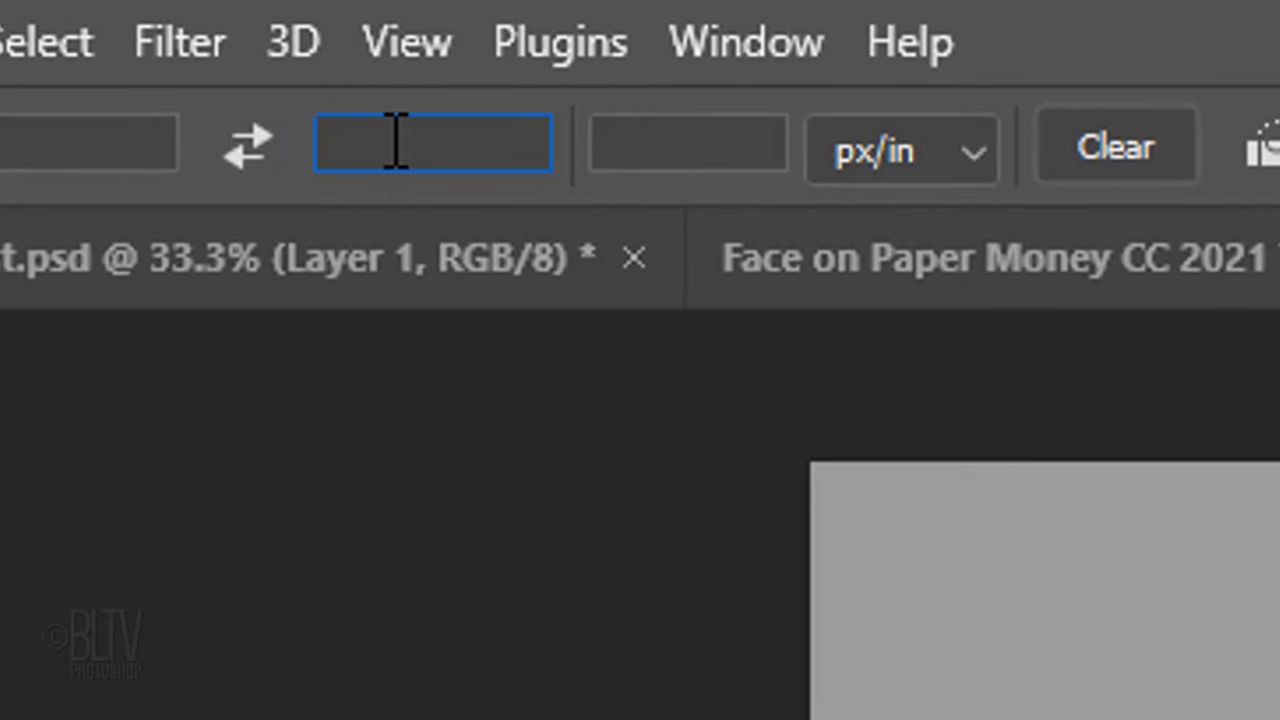
pyautogui.write('1000')
pyautogui.click(680, 143)
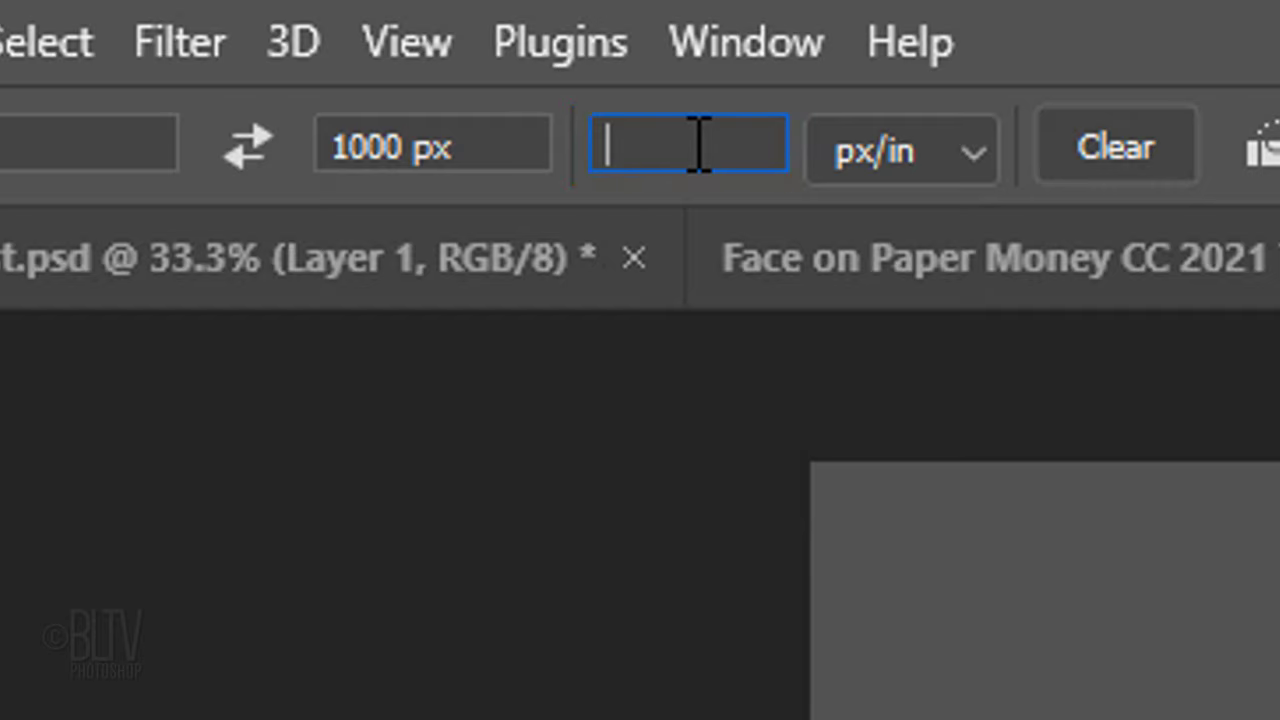
pyautogui.write('150')
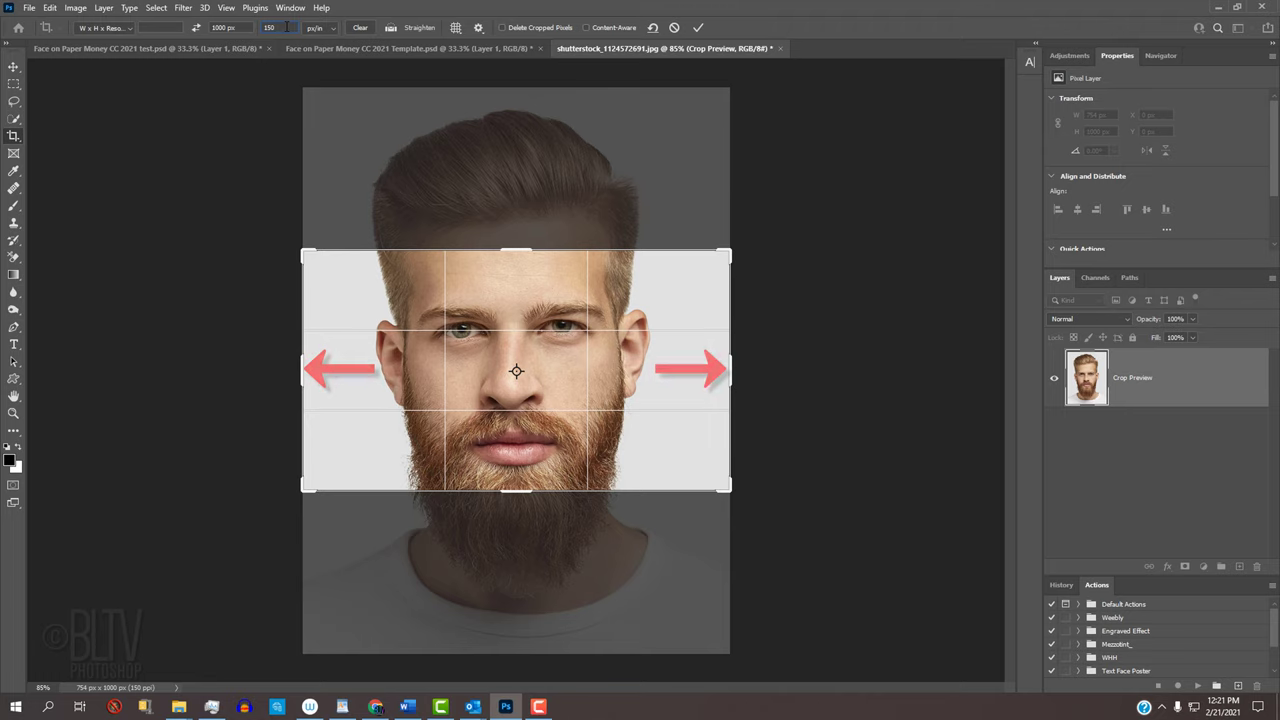
# - Extend the crop frame from above the head down to the neck and shirt
pyautogui.click(513, 249)
pyautogui.moveTo(513, 249); pyautogui.dragTo(512, 180)
pyautogui.moveTo(508, 570); pyautogui.dragTo(497, 660)
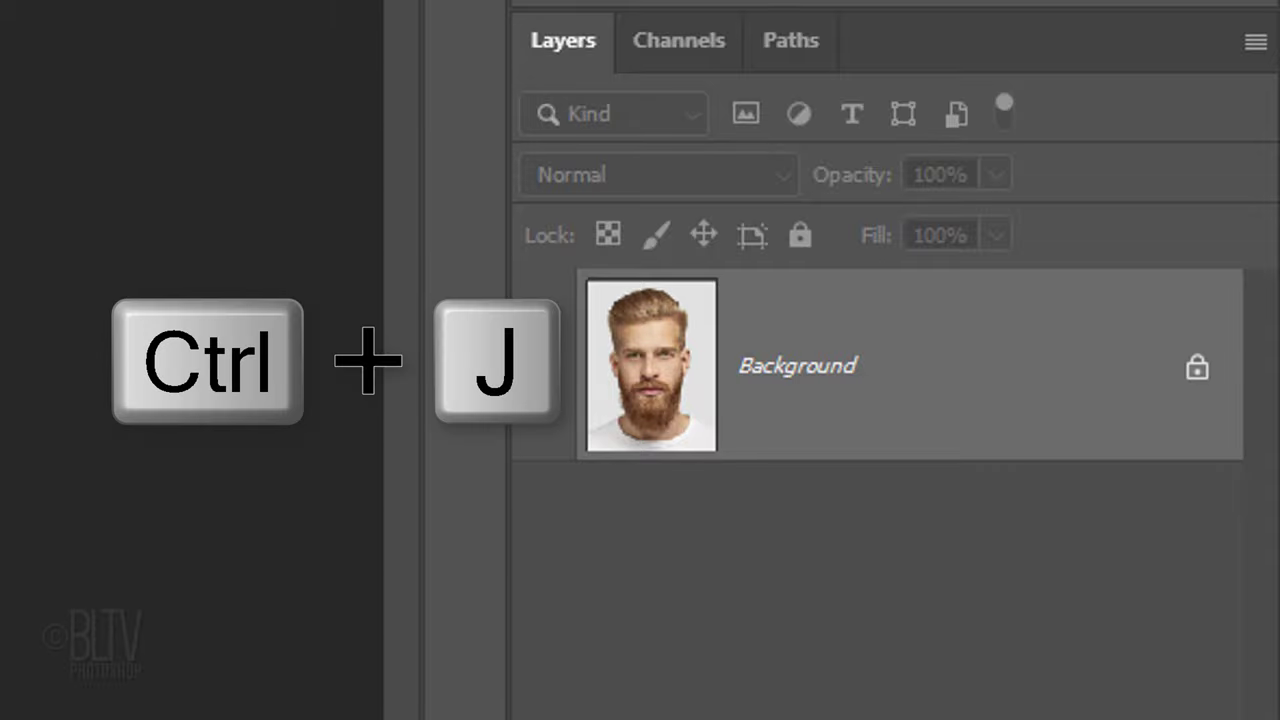
# - Duplicate the portrait layer as a black-and-white copy with Shadows/Highlights shadows at 20%
pyautogui.hotkey('ctrl', 'j')
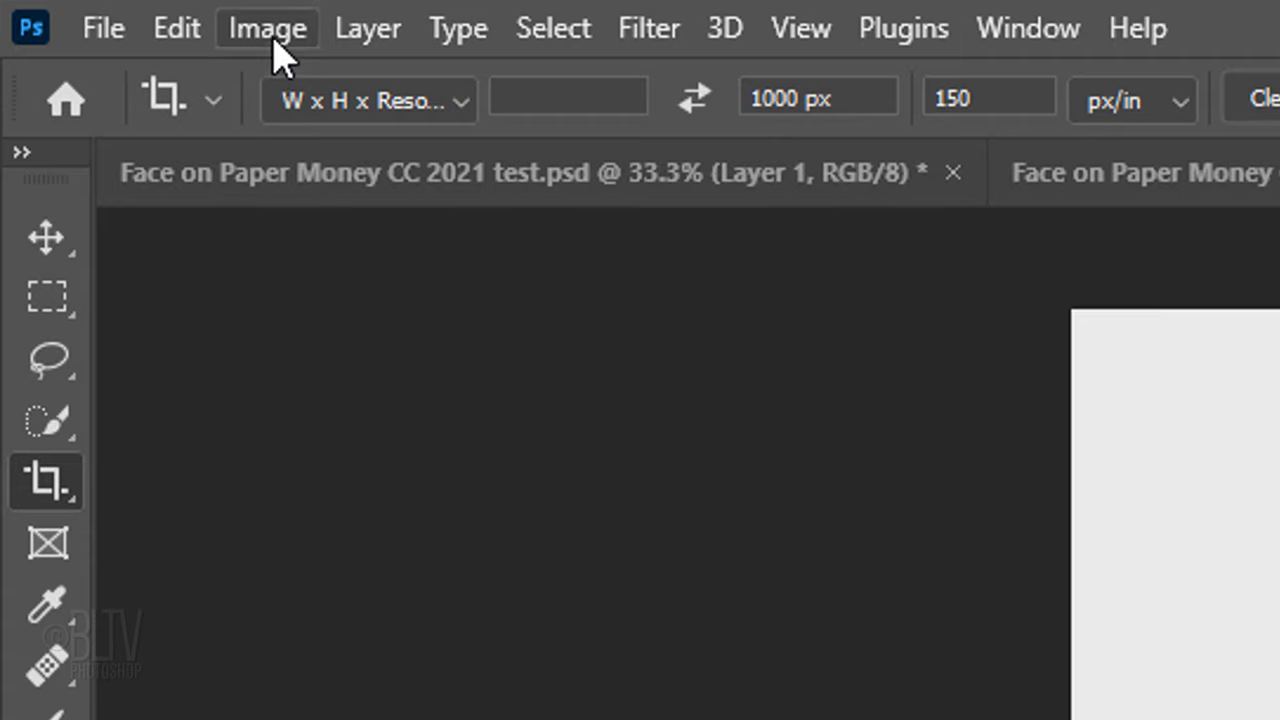
pyautogui.click(268, 30)
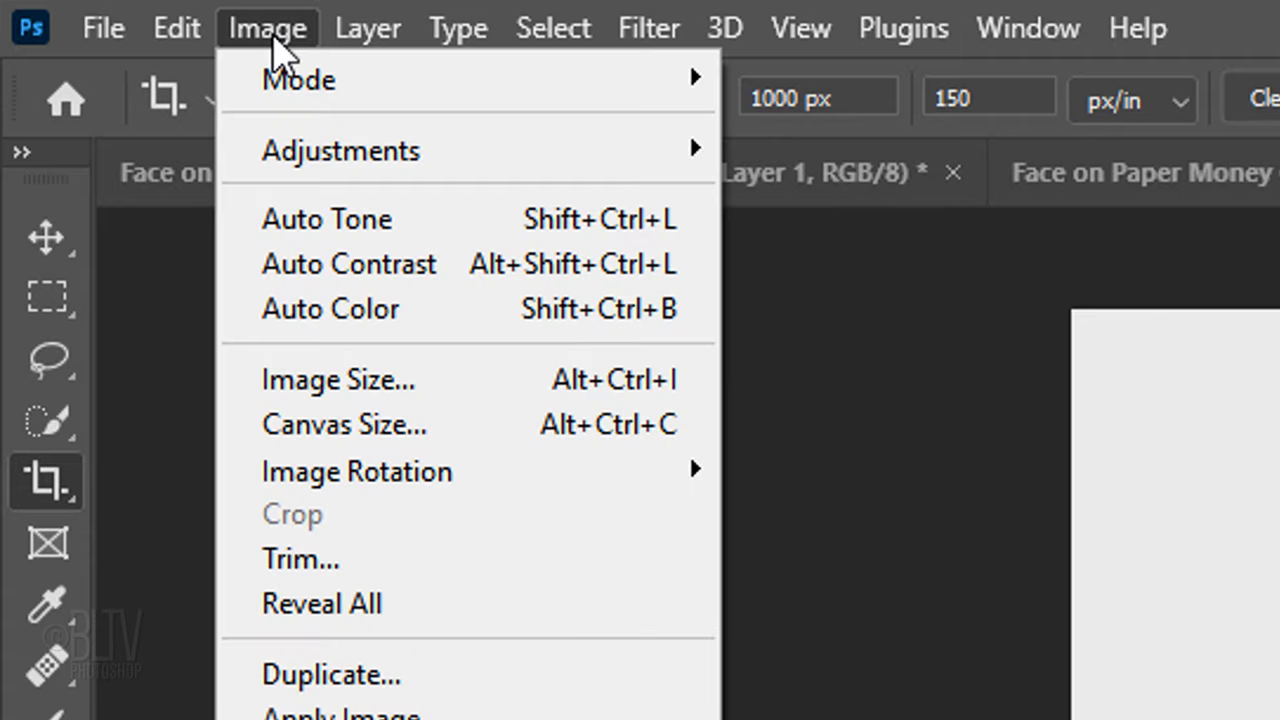
pyautogui.moveTo(334, 155)
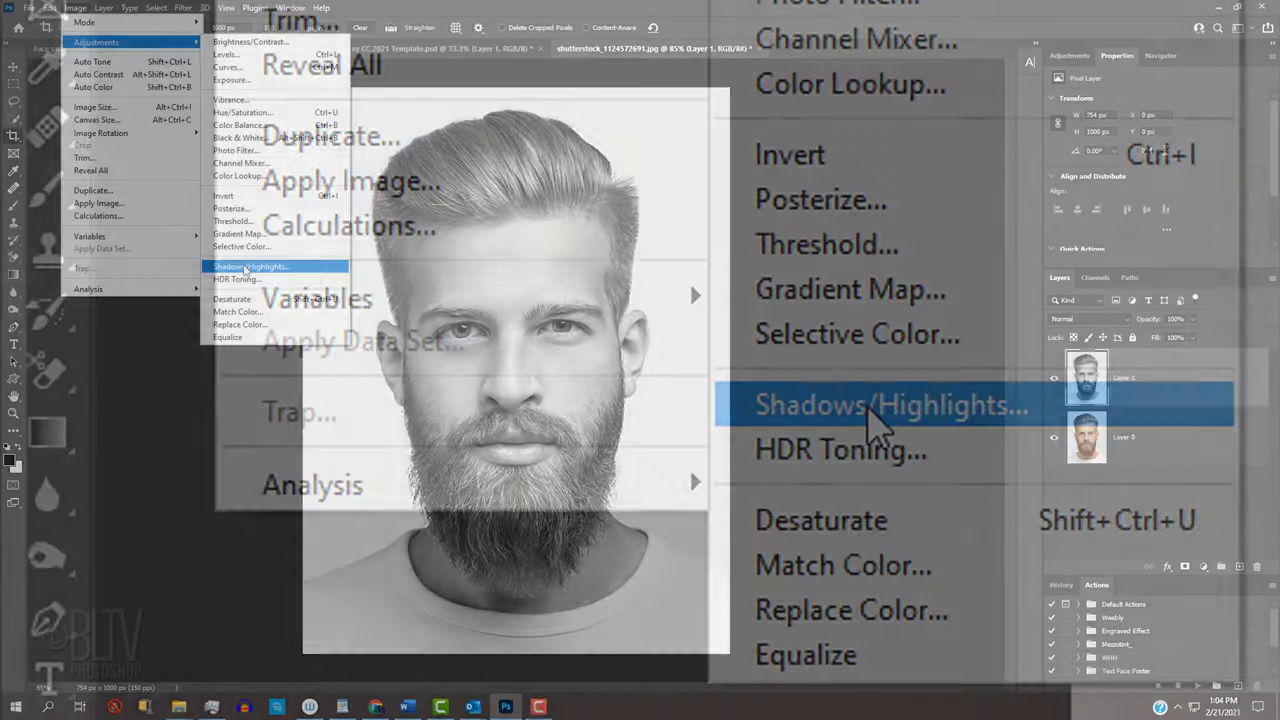
pyautogui.click(870, 407)
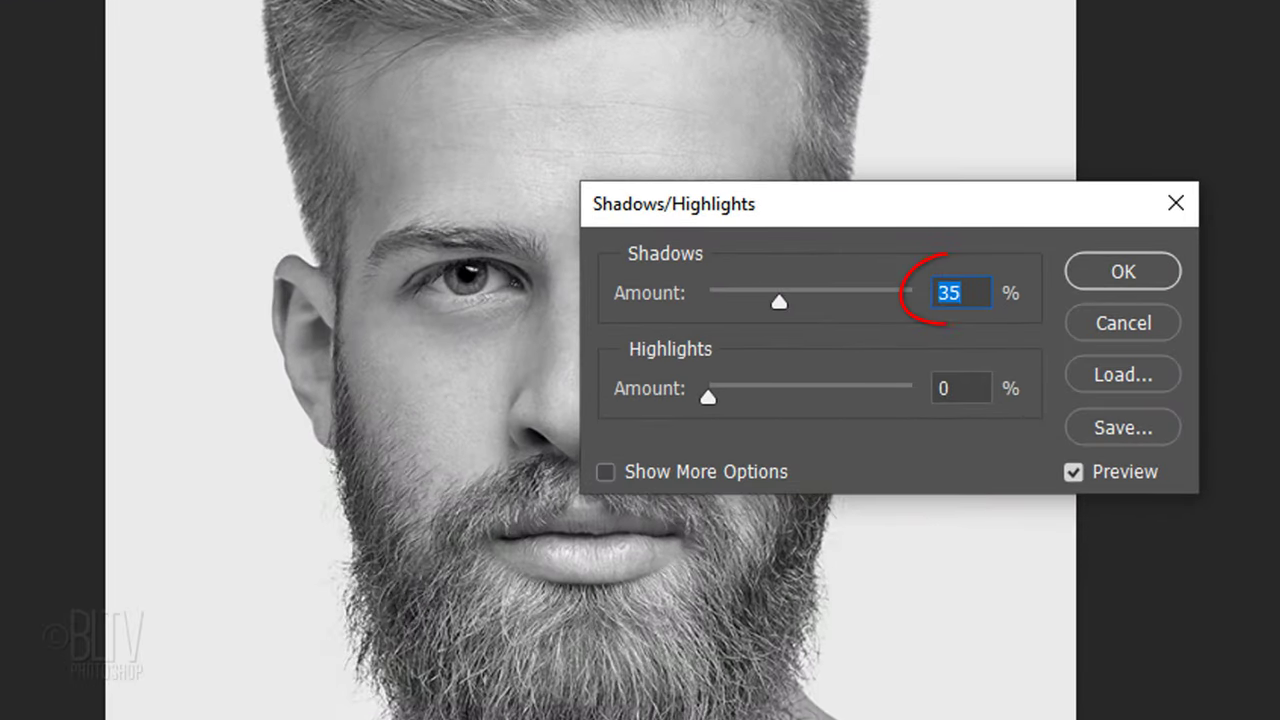
pyautogui.write('20')
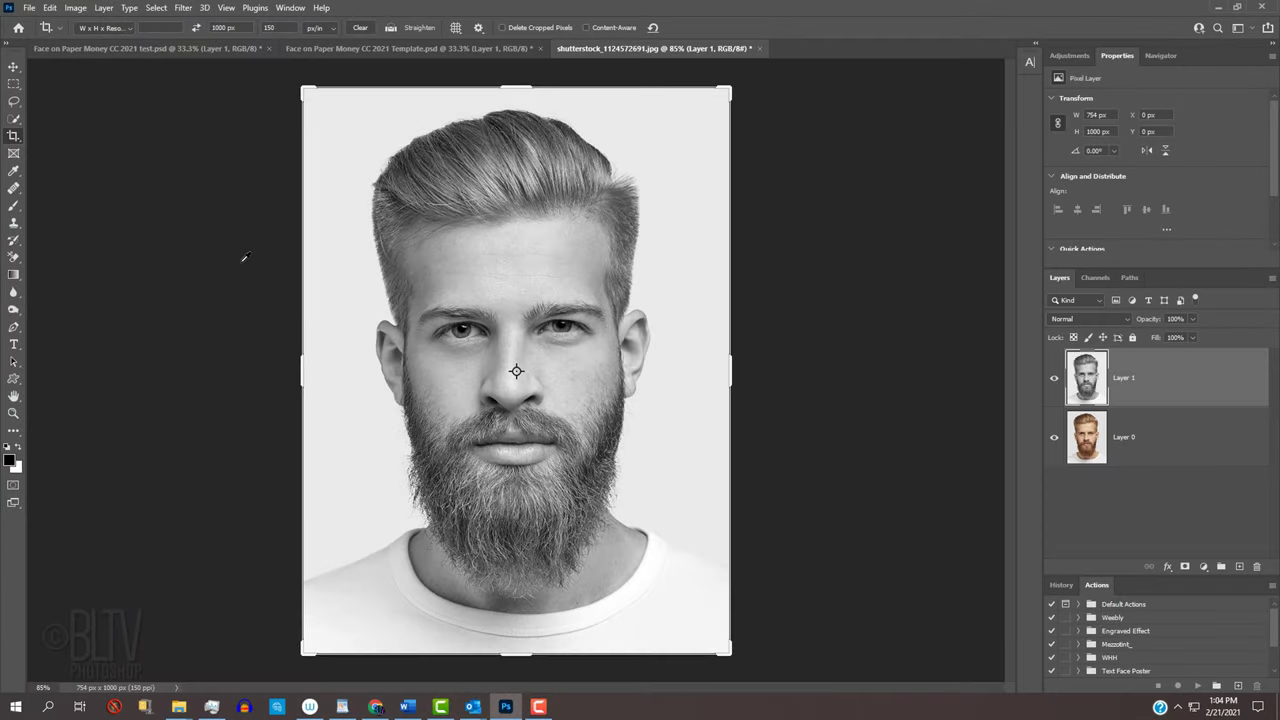
pyautogui.press('v')
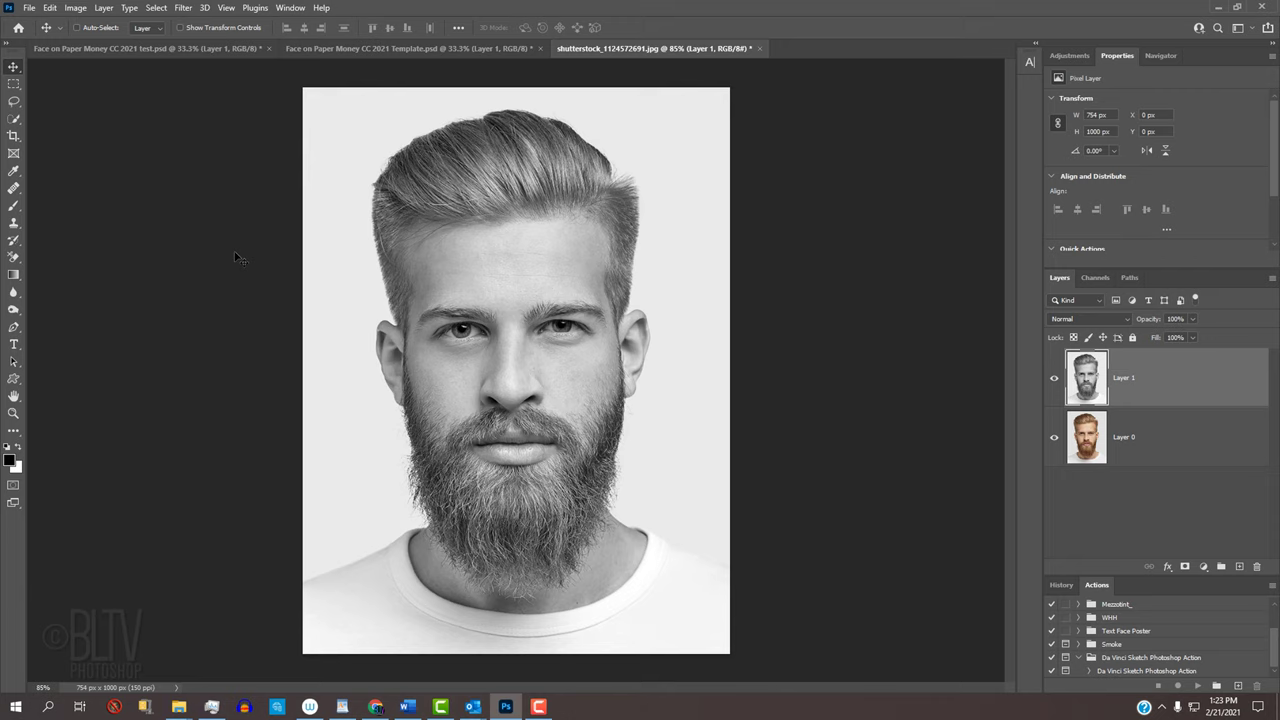
# - Set up a new 1550 × 1500 px, 150 ppi document with a custom 808080 grey background
pyautogui.hotkey('ctrl', 'alt', 'i')
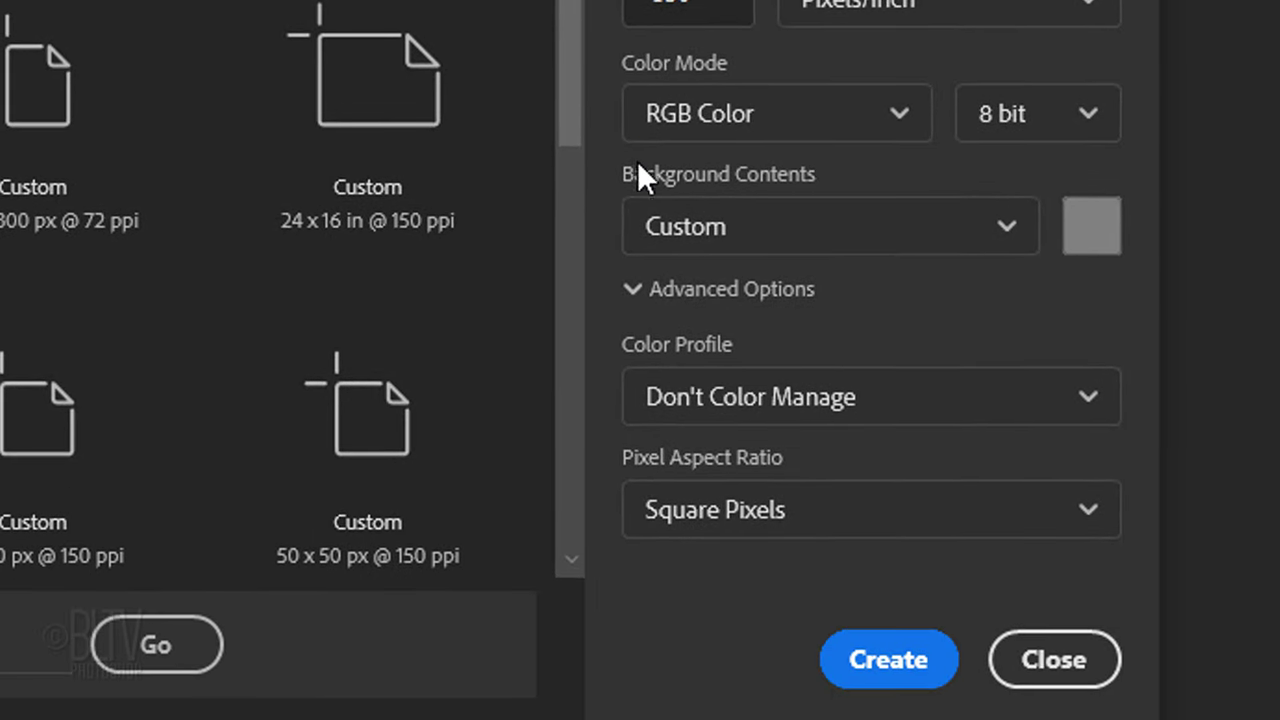
pyautogui.click(998, 289)
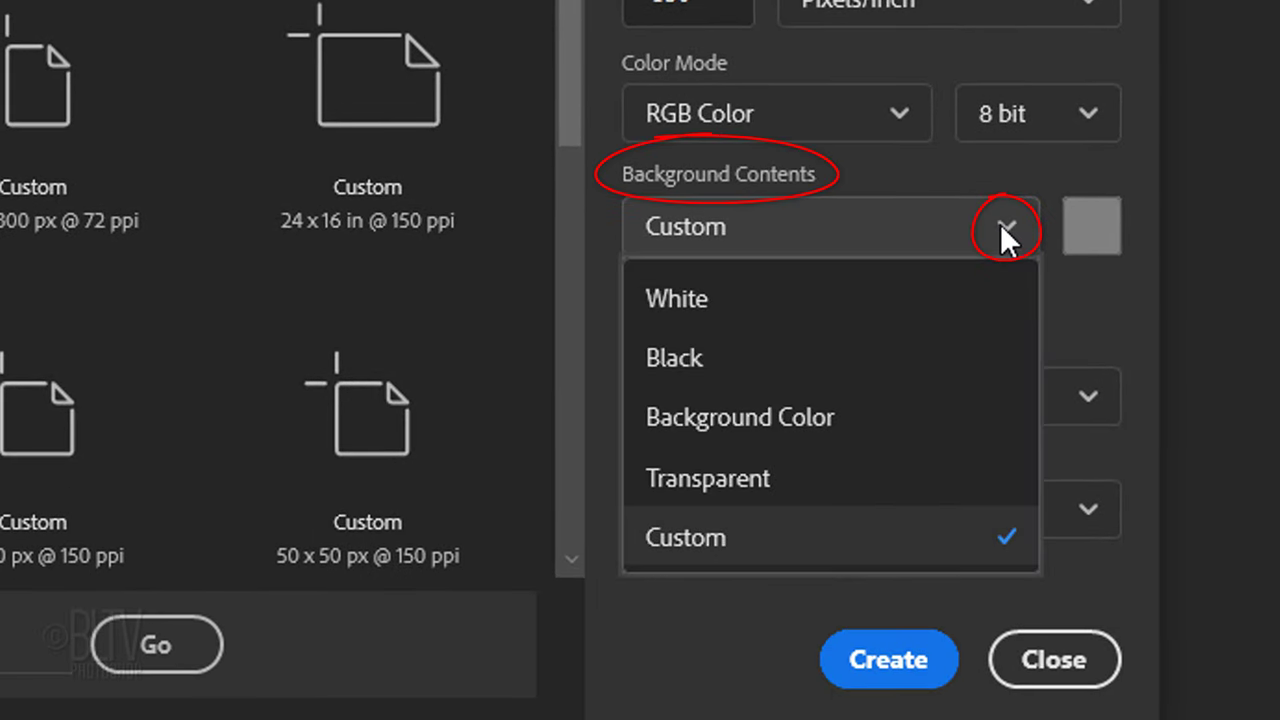
pyautogui.click(1000, 224)
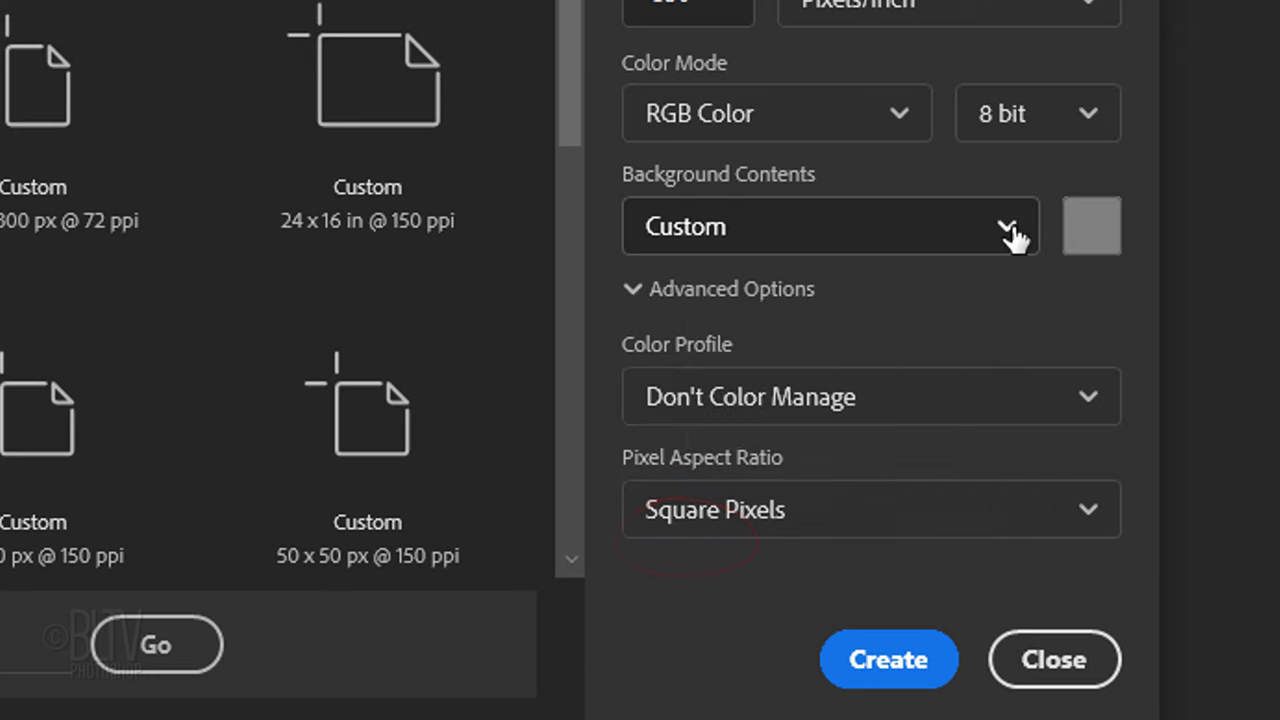
pyautogui.click(1090, 225)
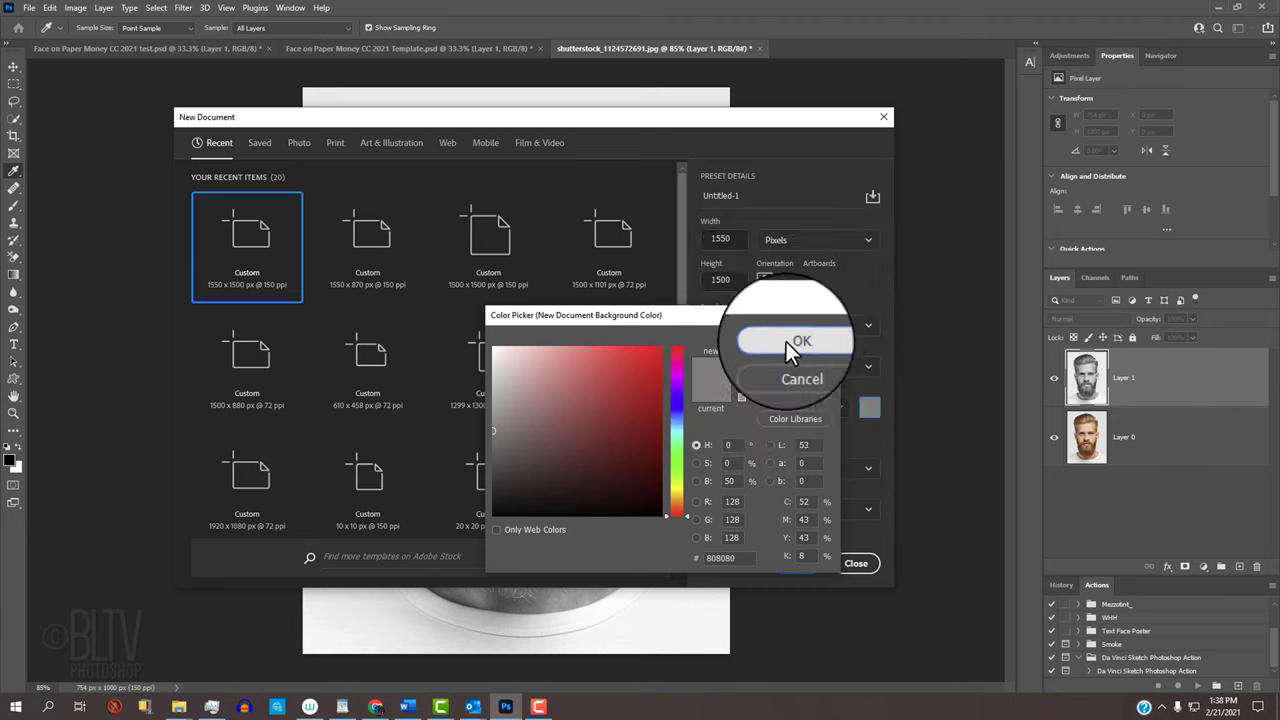
pyautogui.click(786, 342)
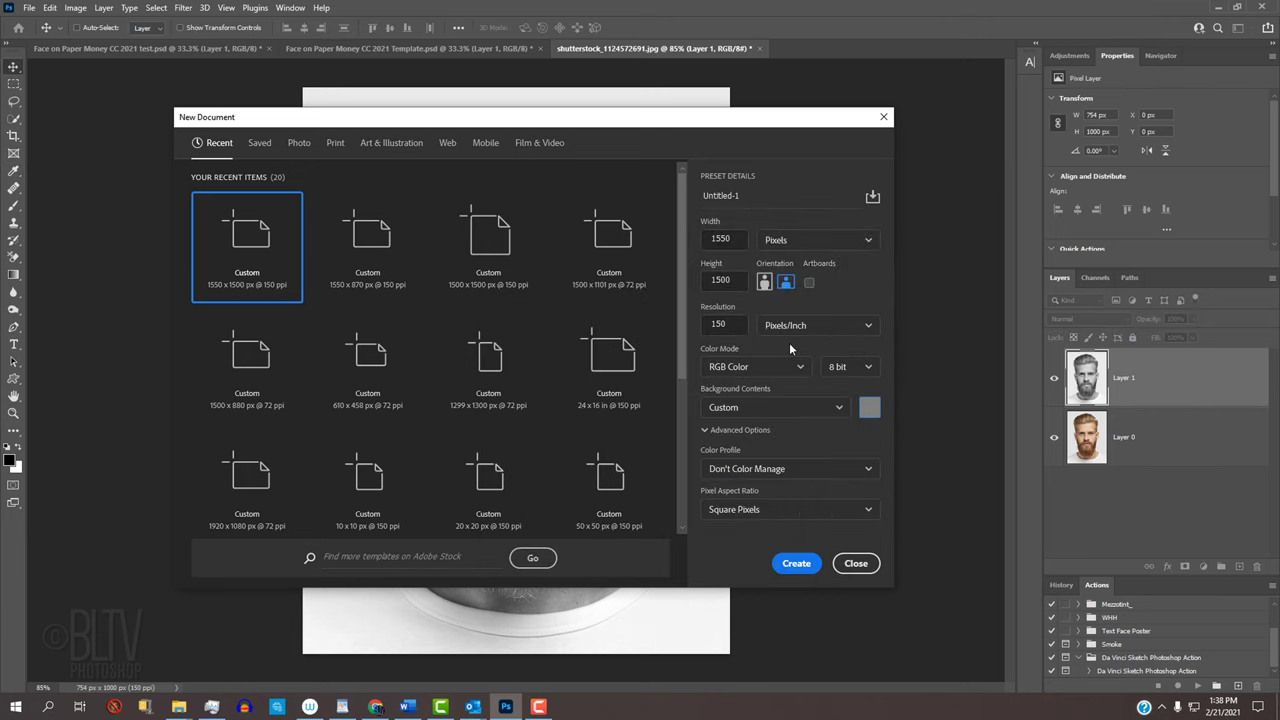
# - Create the grey document and apply Halftone Pattern with Size 1, Contrast 50, Line type
pyautogui.click(796, 565)
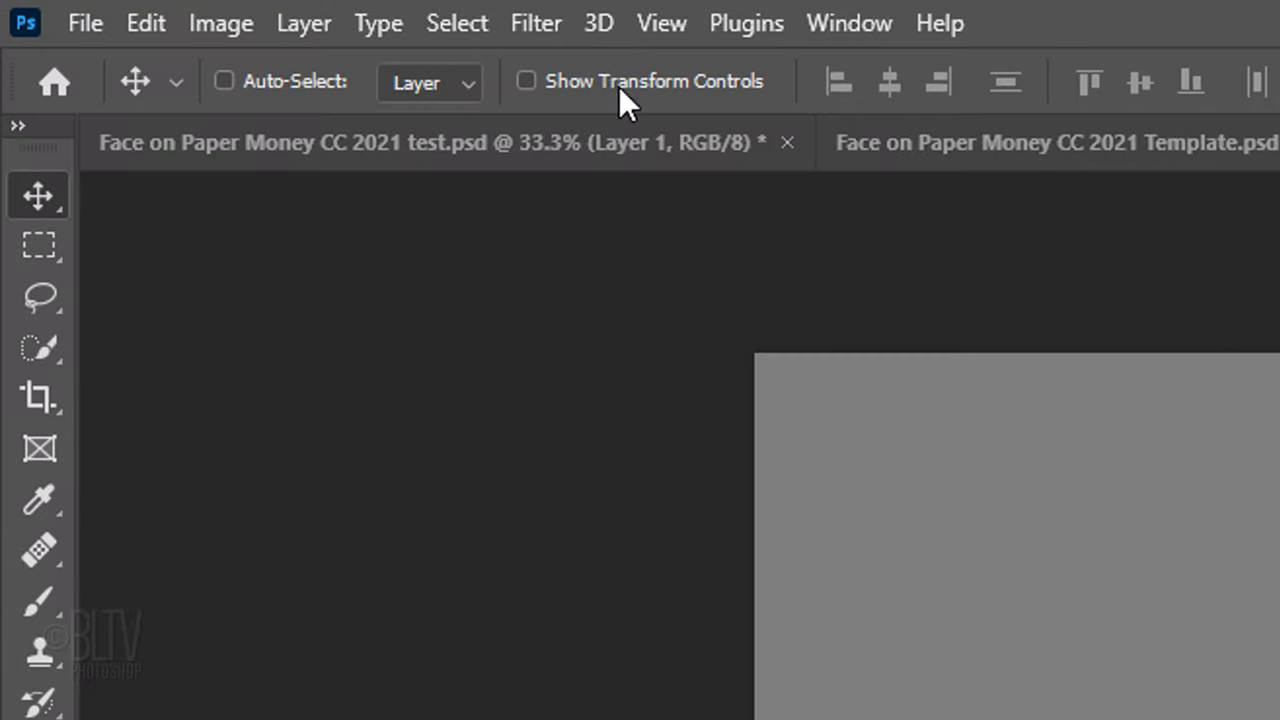
pyautogui.click(184, 8)
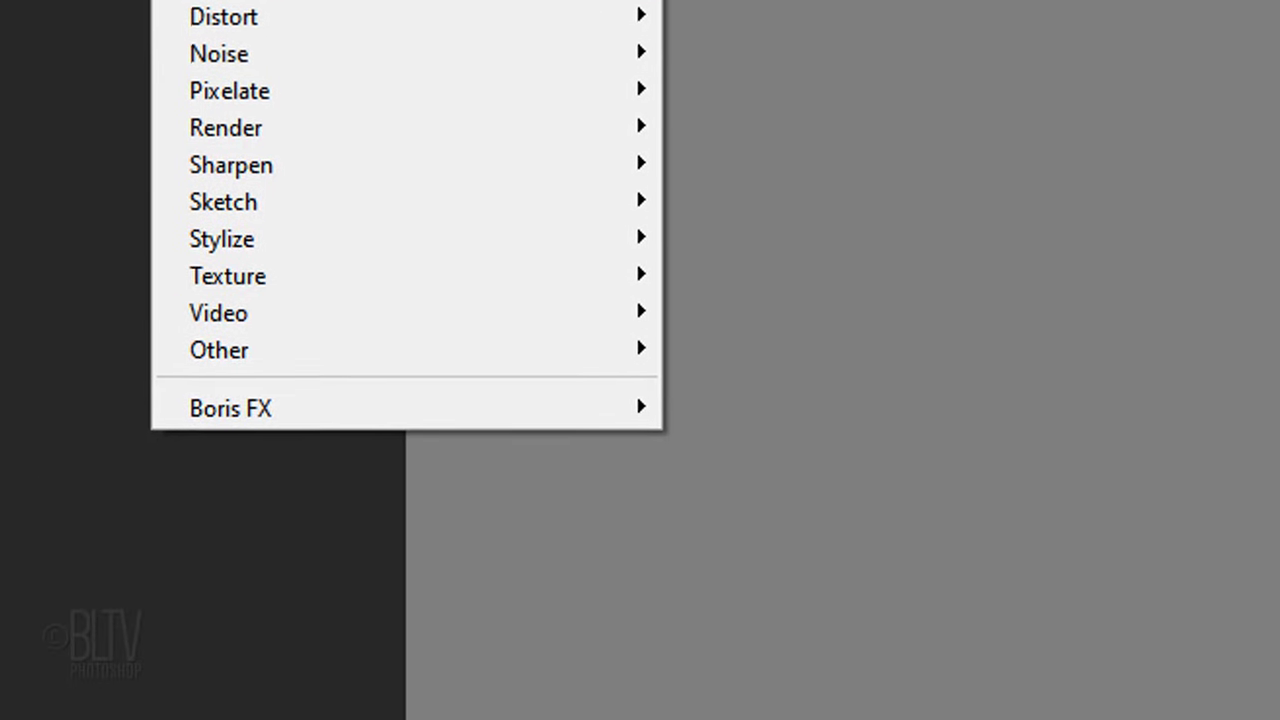
pyautogui.moveTo(238, 206)
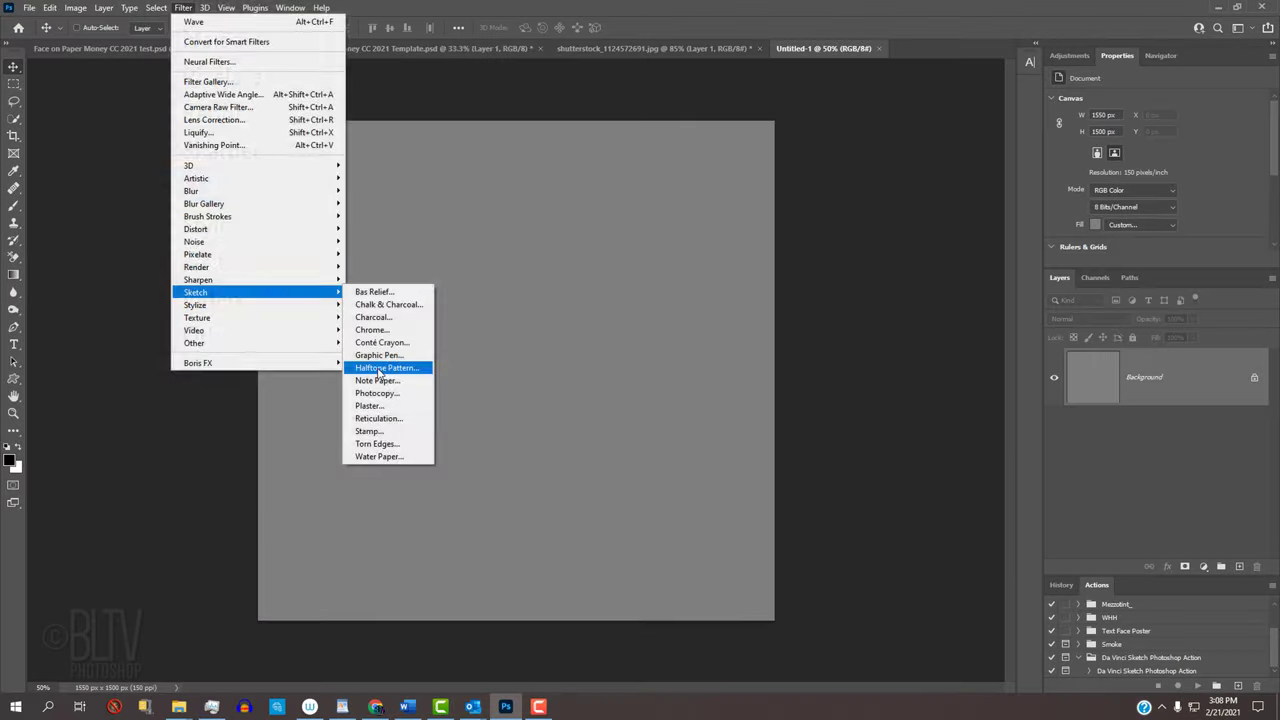
pyautogui.click(755, 418)
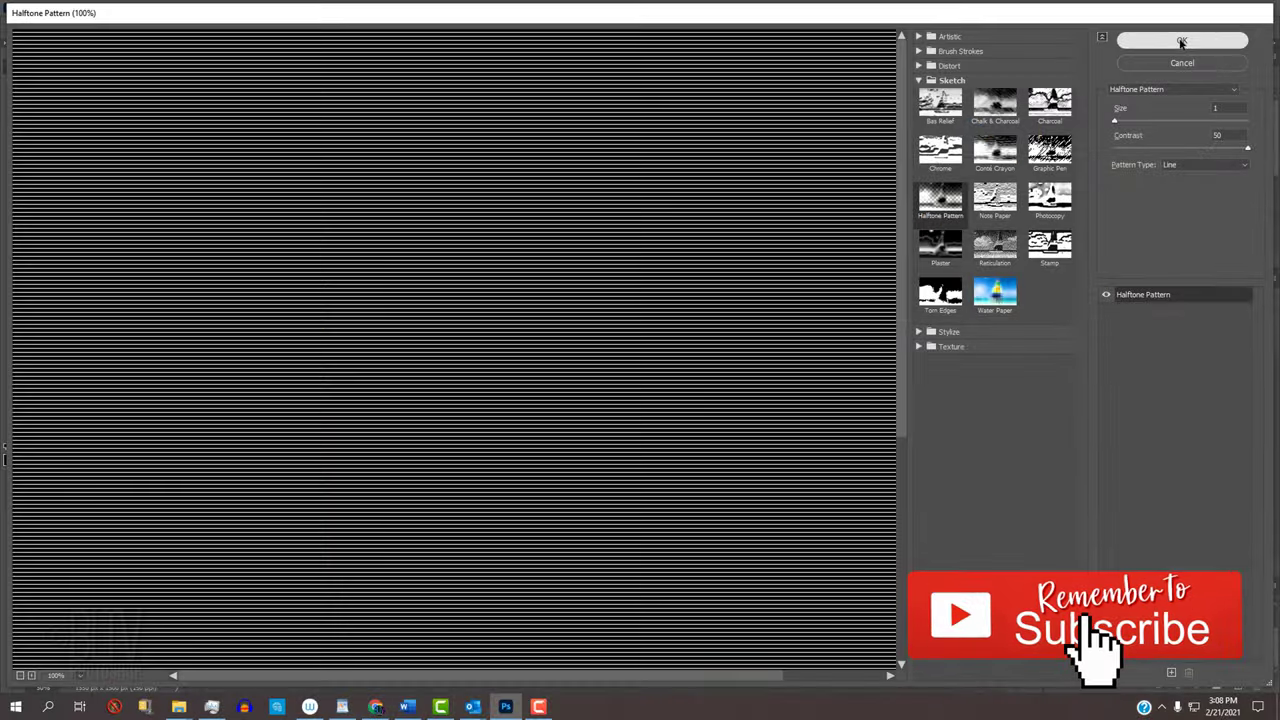
pyautogui.click(1000, 55)
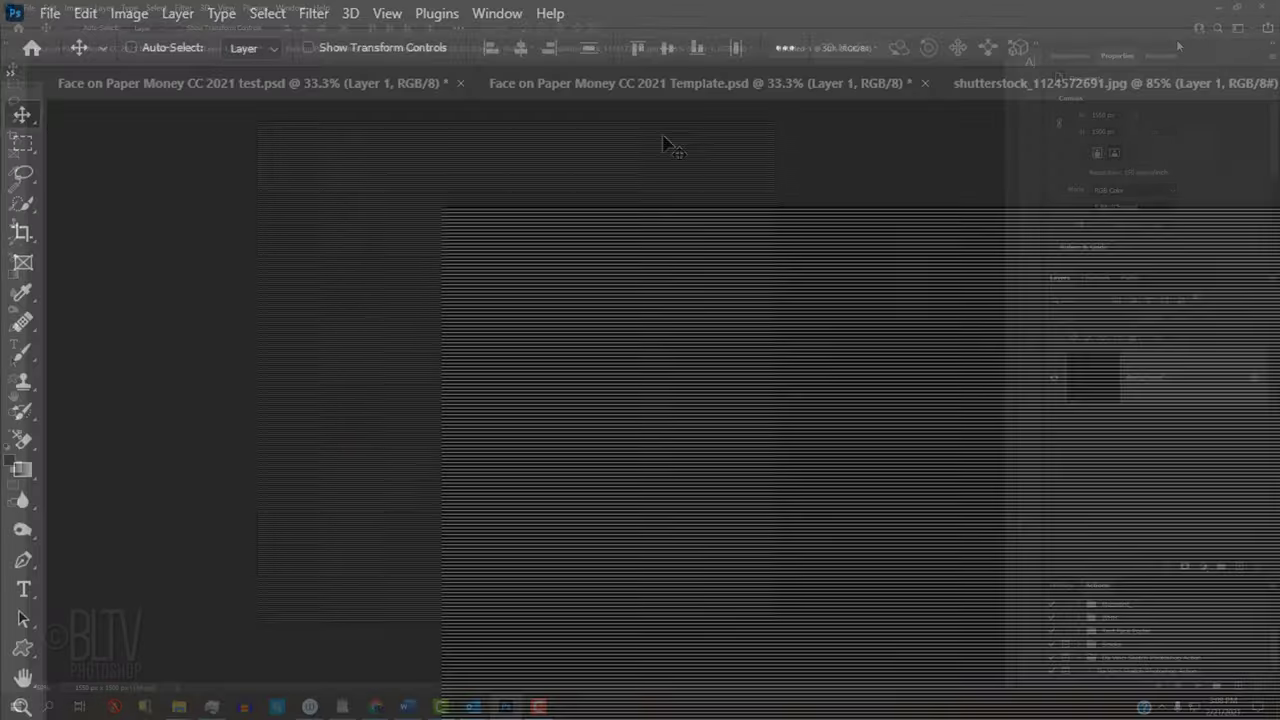
# - Apply a Sine Wave filter with wavelength 159–160, amplitude 20–48 and Repeat Edge Pixels
pyautogui.click(313, 13)
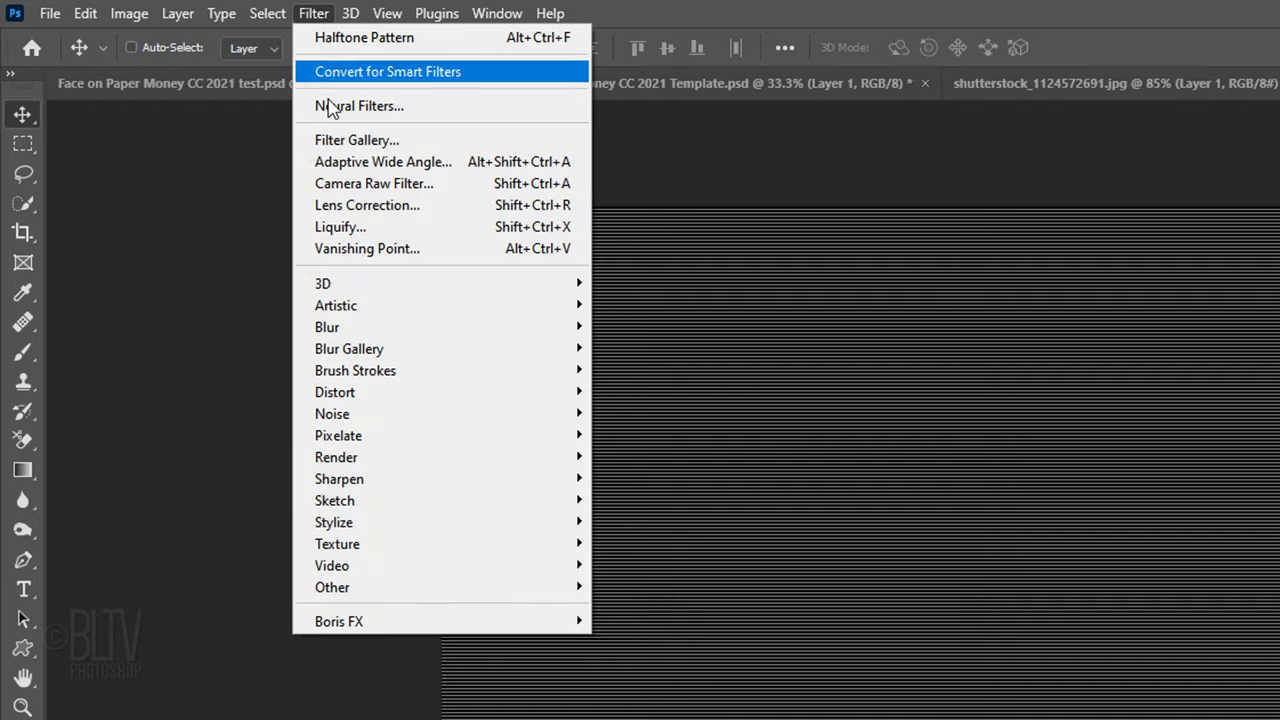
pyautogui.moveTo(335, 392)
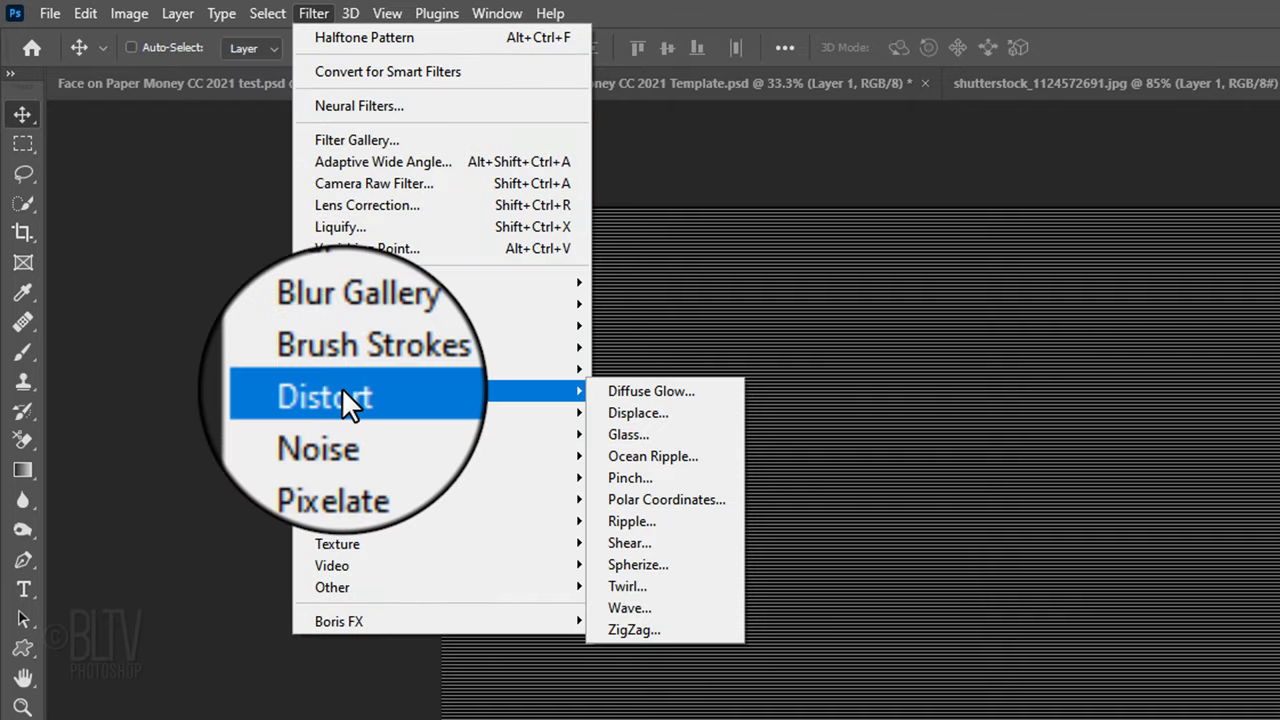
pyautogui.click(628, 607)
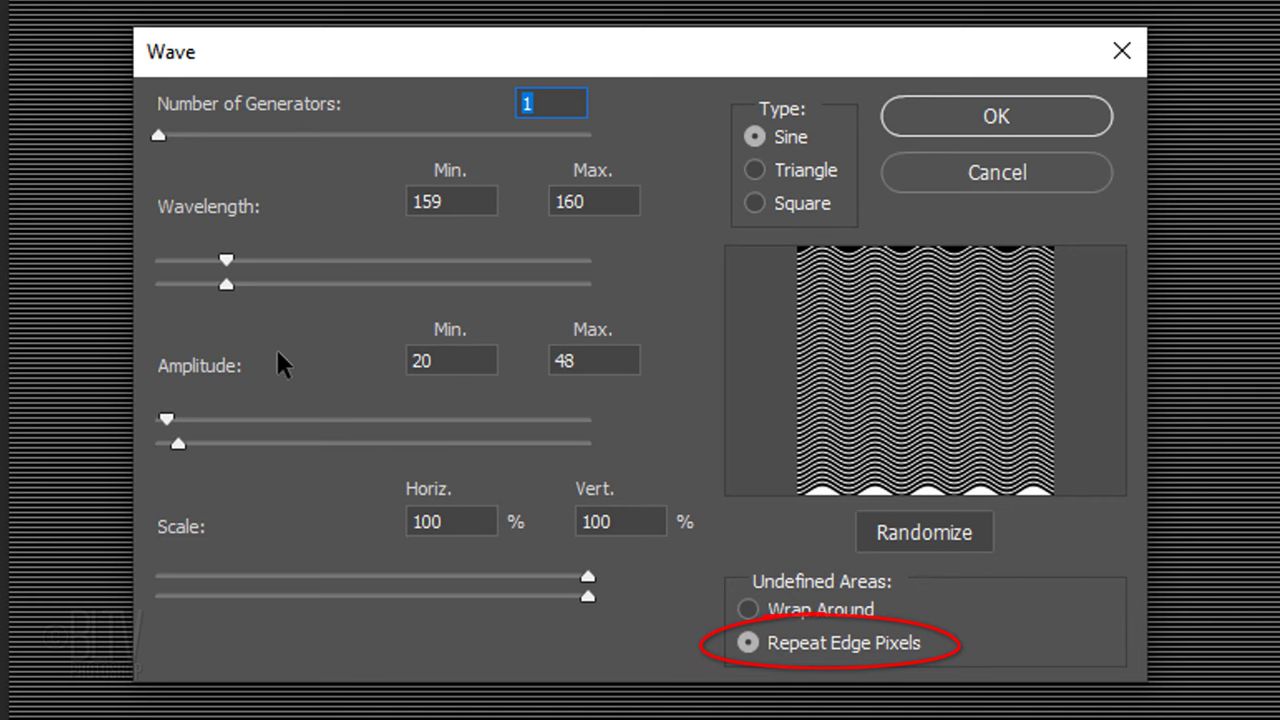
pyautogui.click(971, 122)
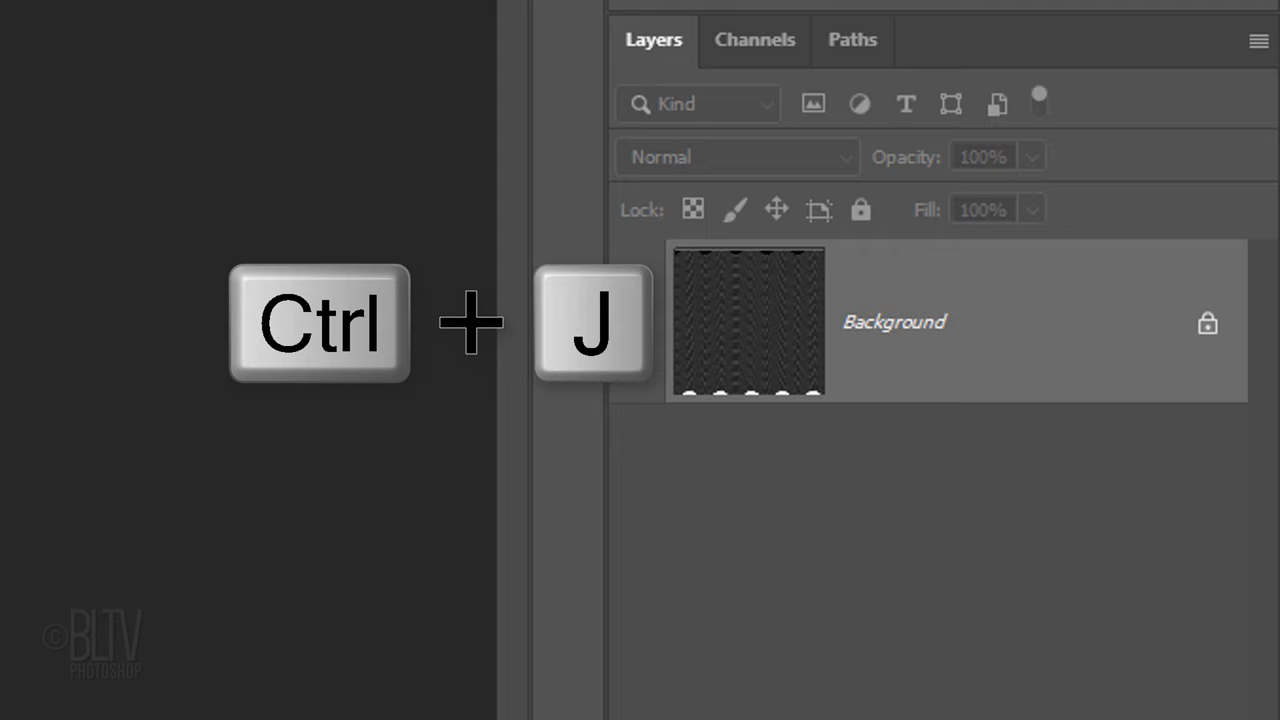
# - Duplicate the wavy-line layer, invert it to light lines, and rotate it 90° clockwise
pyautogui.hotkey('ctrl', 'j')
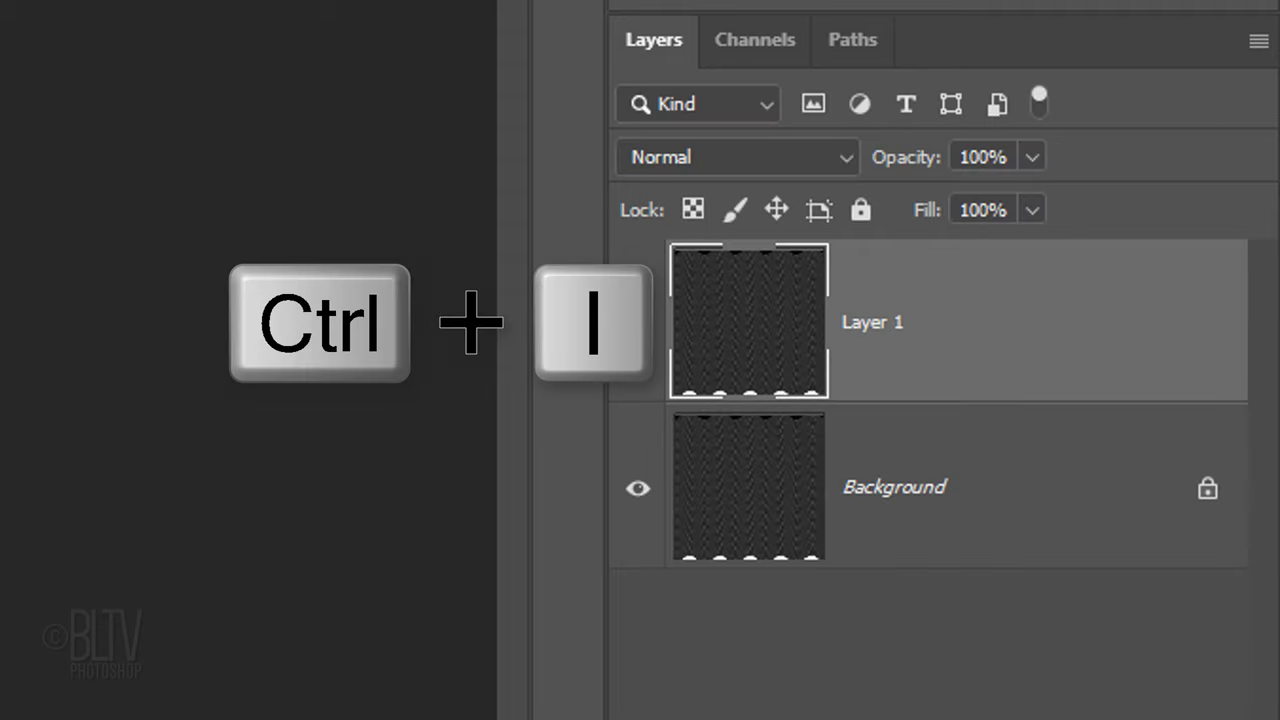
pyautogui.hotkey('ctrl', 'i')
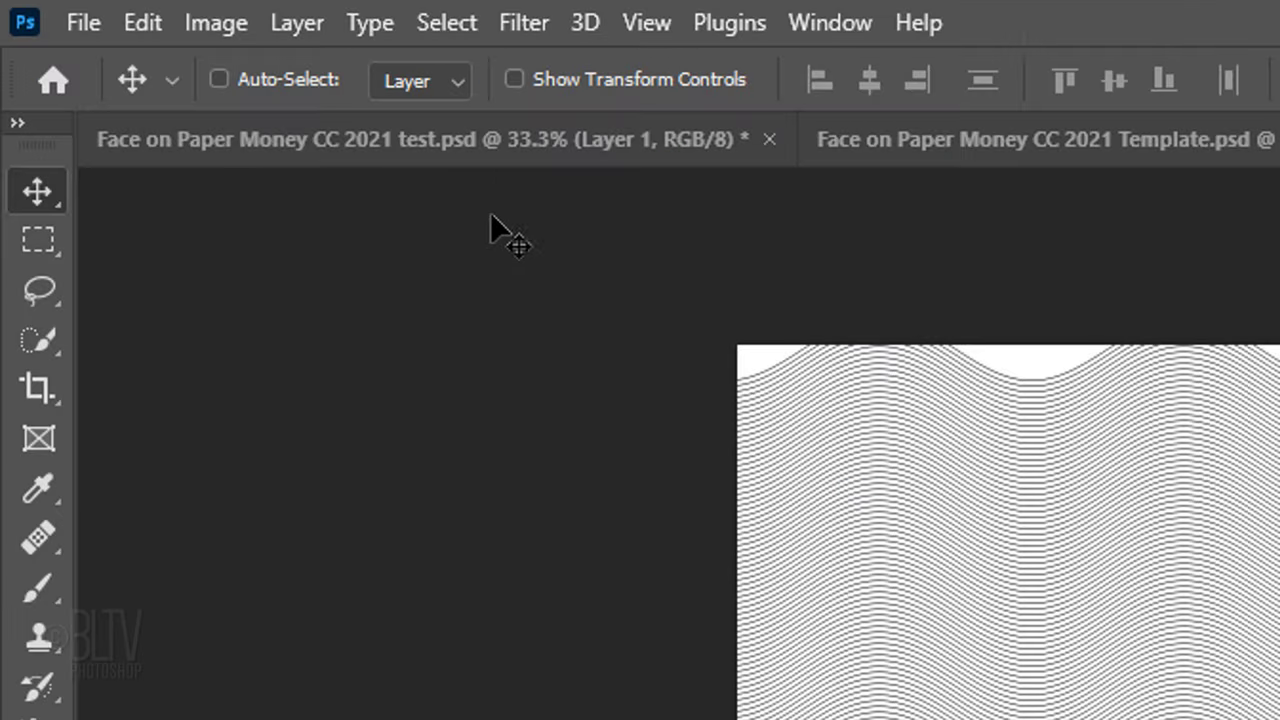
pyautogui.click(143, 23)
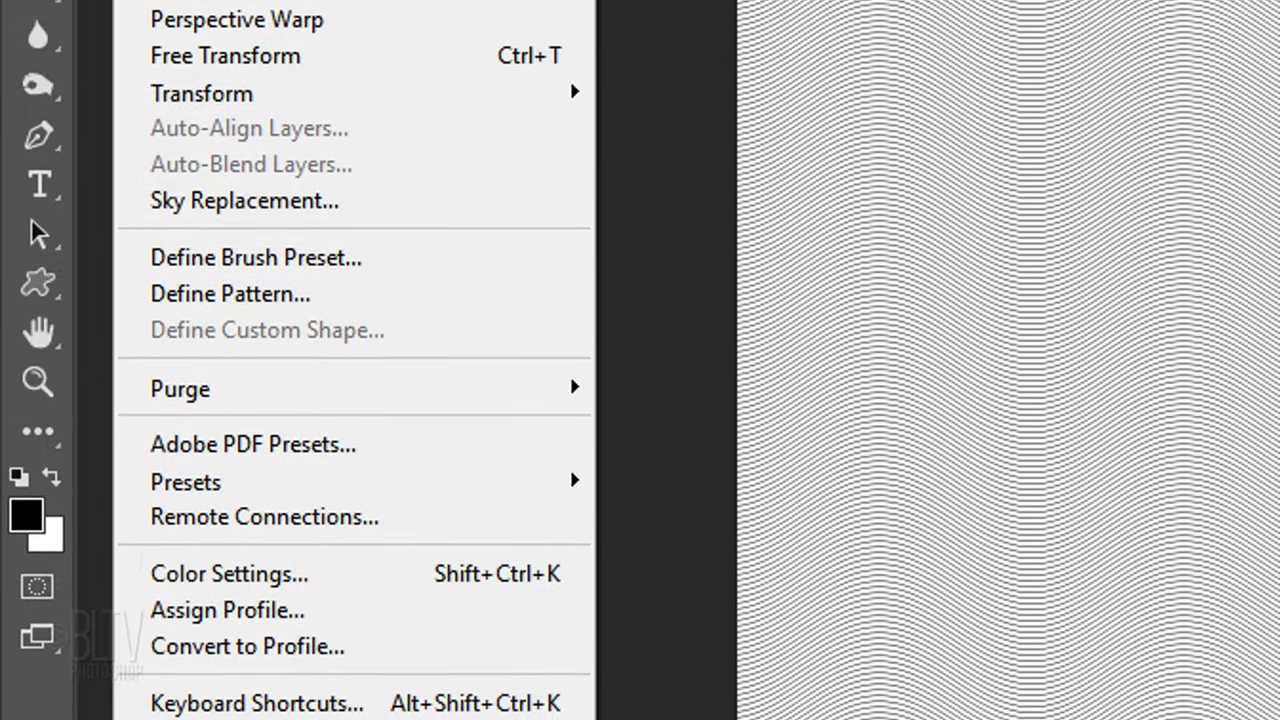
pyautogui.moveTo(220, 210)
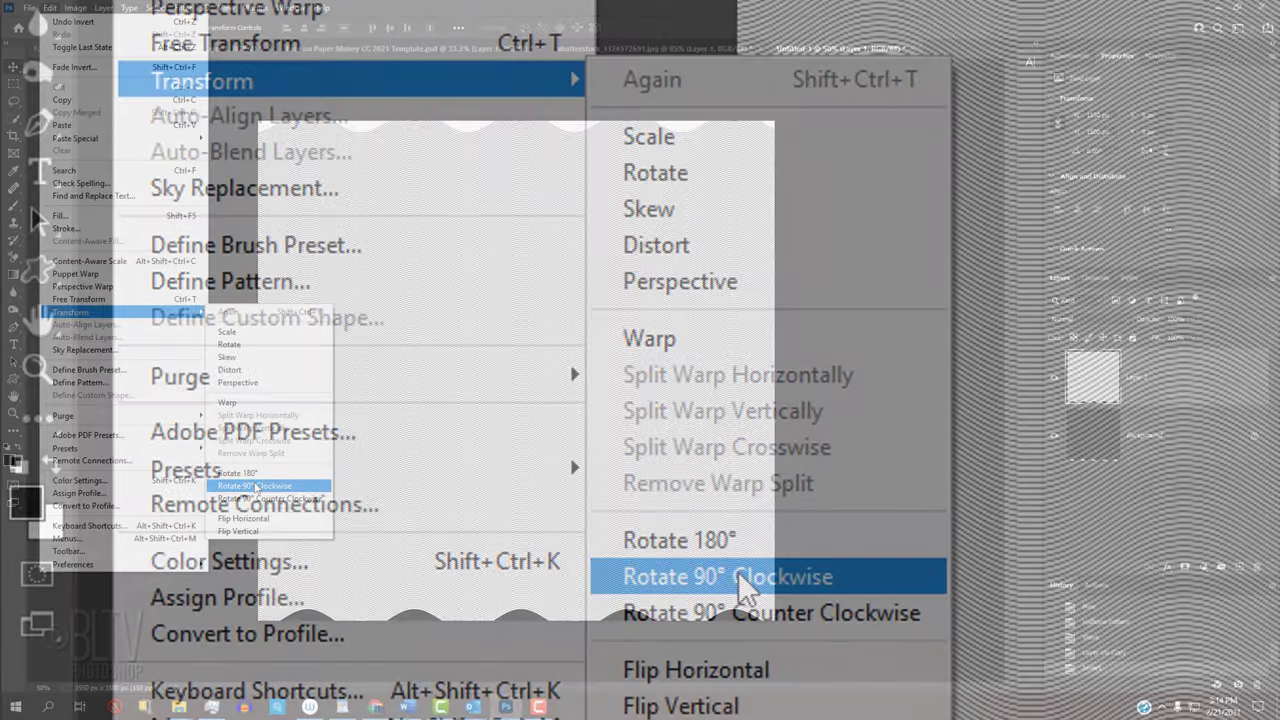
pyautogui.click(742, 585)
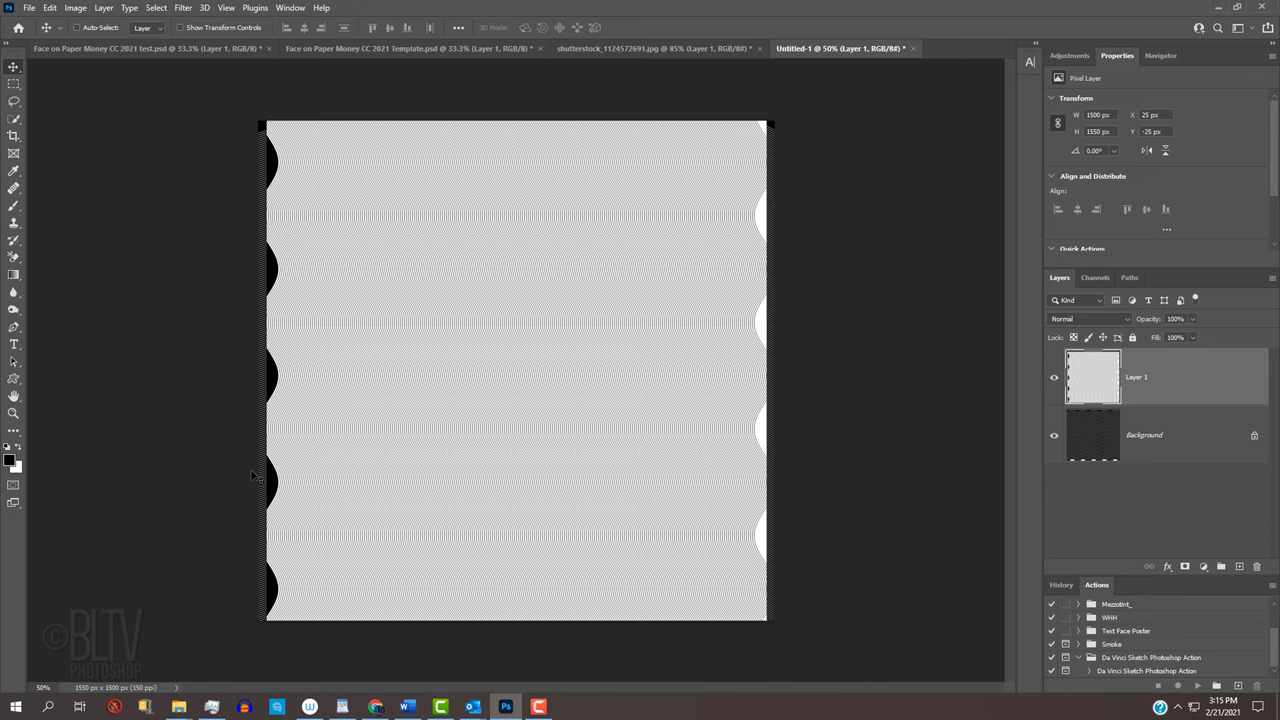
# - Drag the black-and-white portrait layer from the shutterstock photo into Untitled-1 as Layer 2
pyautogui.click(595, 48)
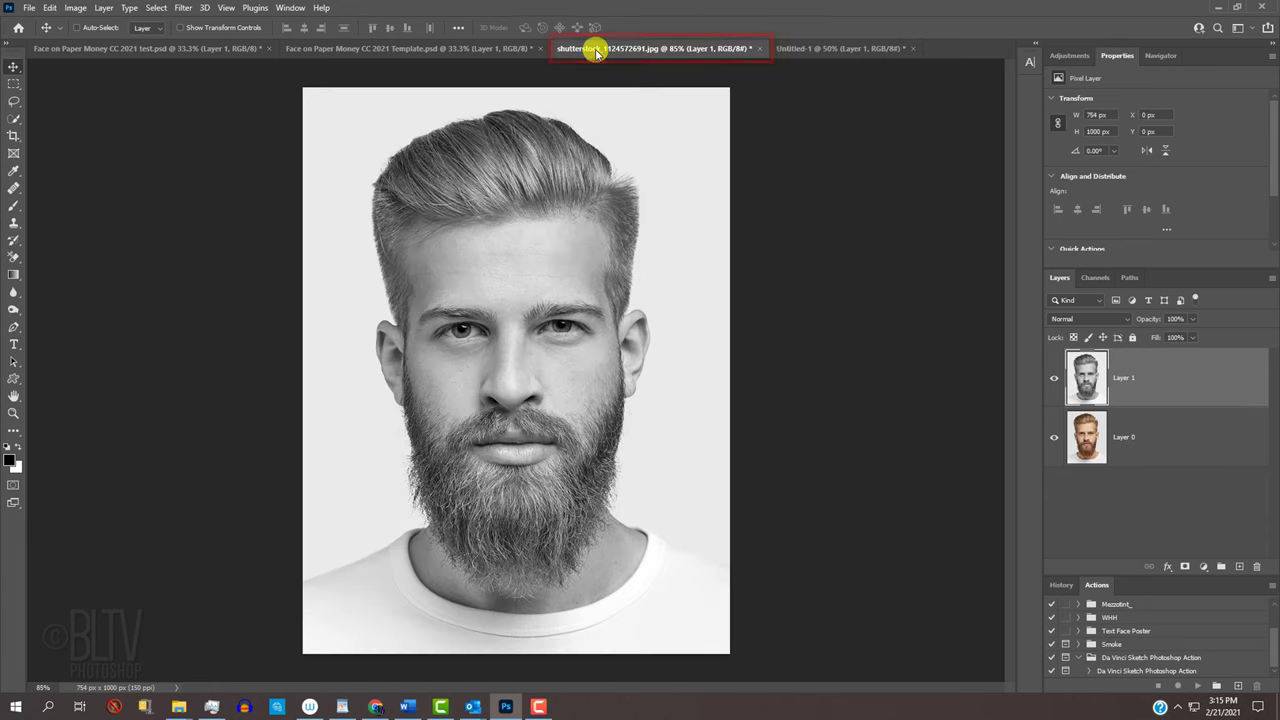
pyautogui.moveTo(500, 292); pyautogui.dragTo(806, 50)
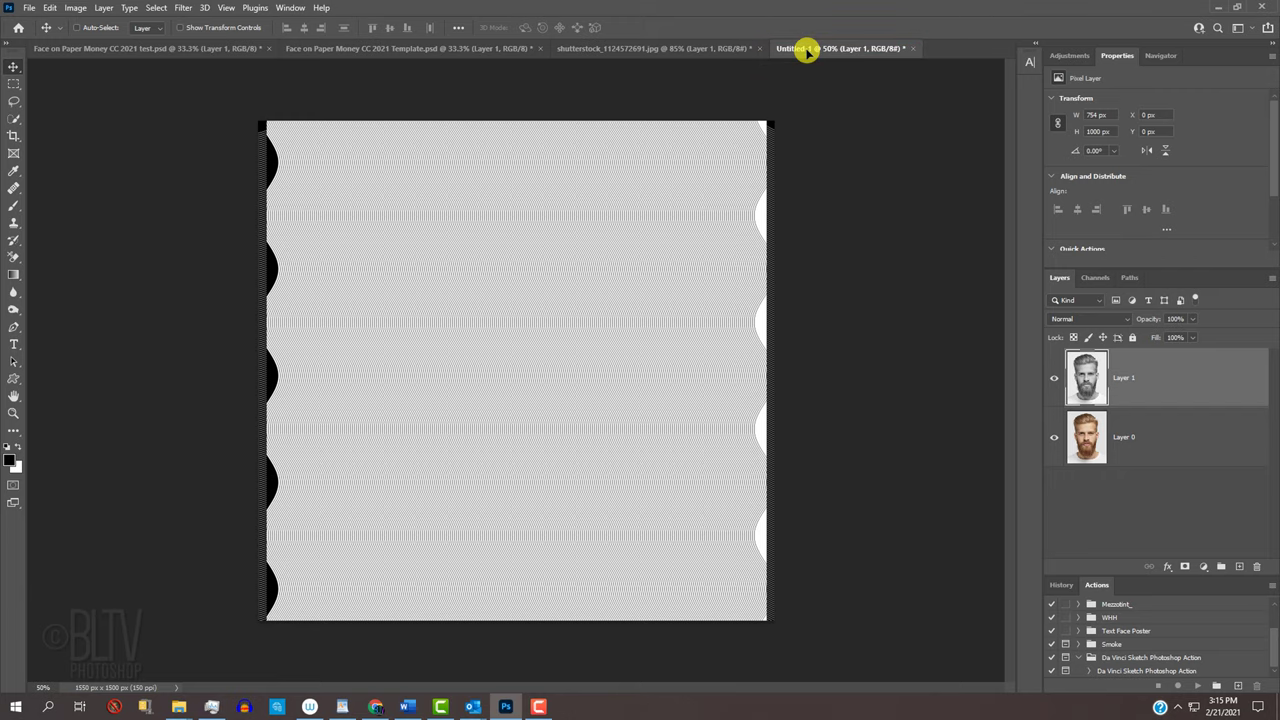
pyautogui.moveTo(806, 50); pyautogui.dragTo(503, 373)
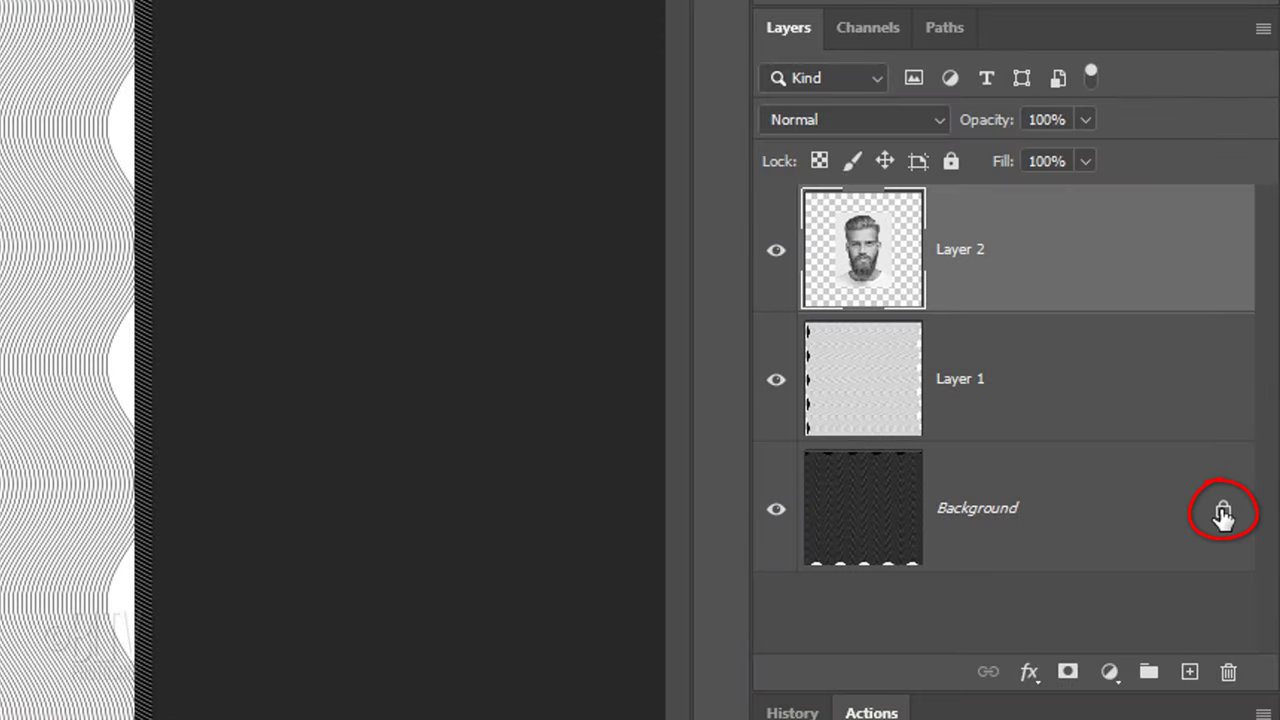
# - Unlock the Background, move the portrait layer to the bottom, and set Layer 1 to Overlay
pyautogui.click(1223, 513)
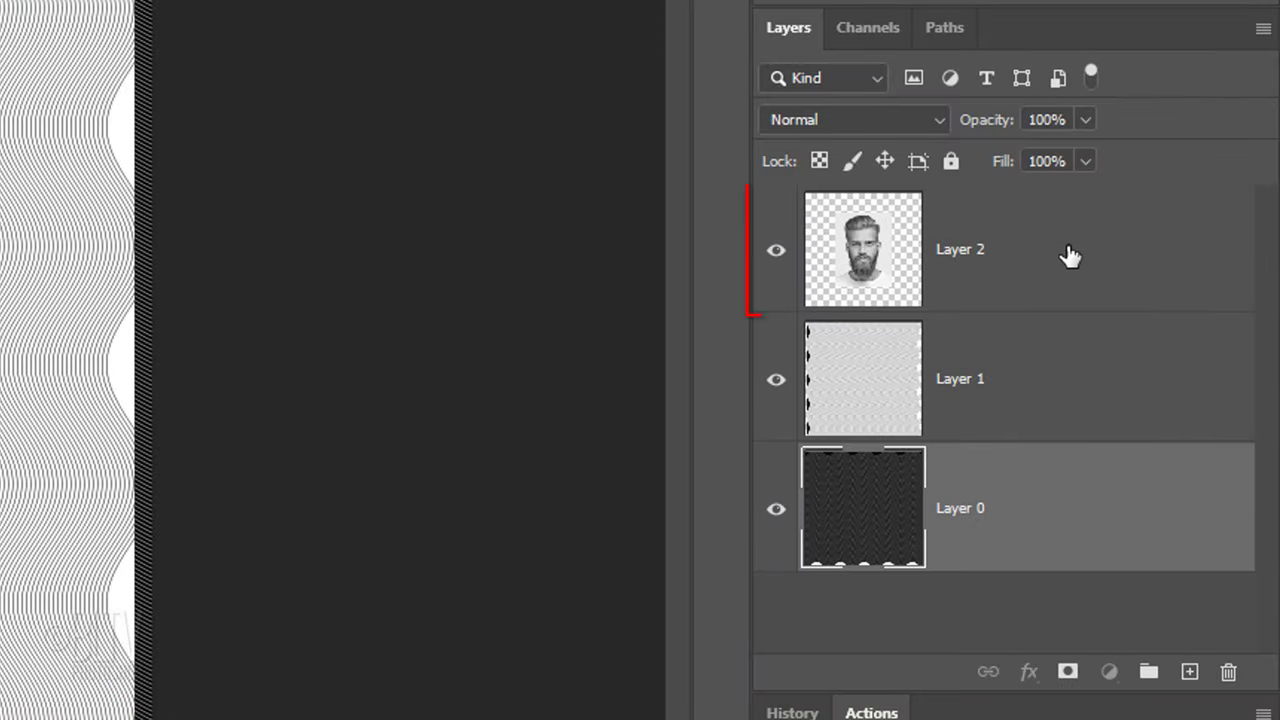
pyautogui.moveTo(1068, 256)
pyautogui.mouseDown()
pyautogui.moveTo(1046, 420)
pyautogui.moveTo(1058, 615)
pyautogui.mouseUp()
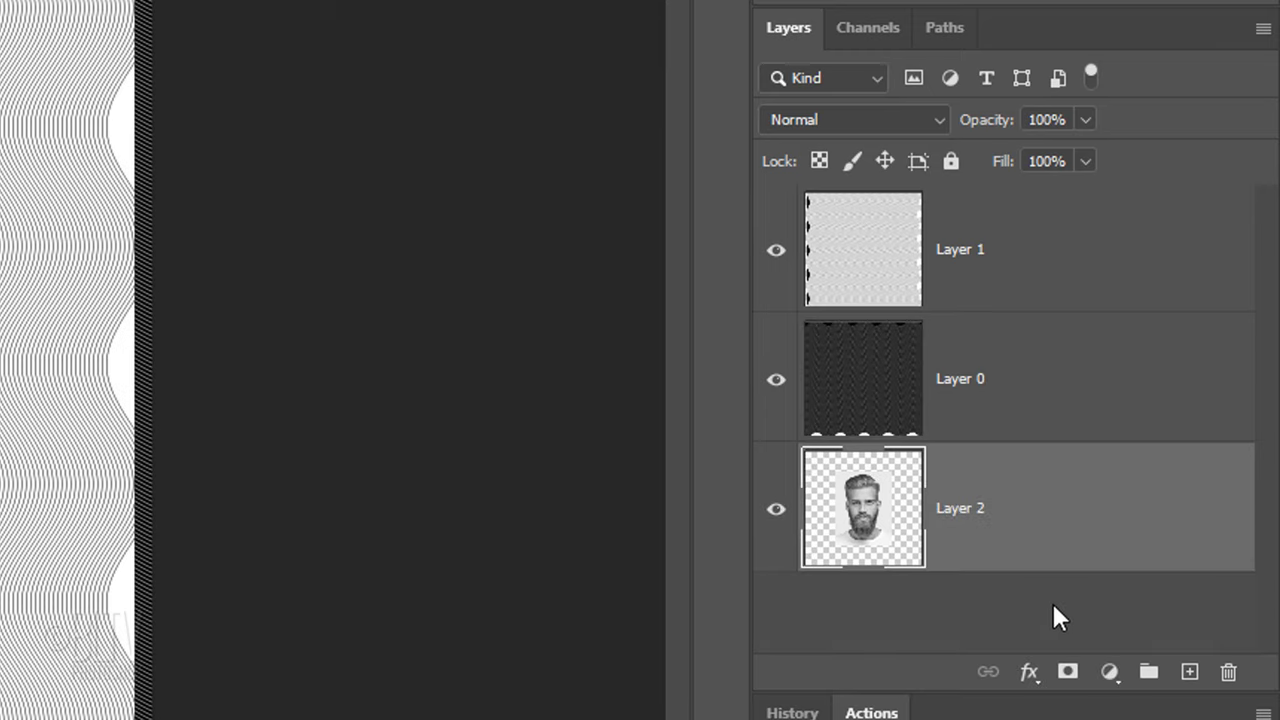
pyautogui.click(859, 242)
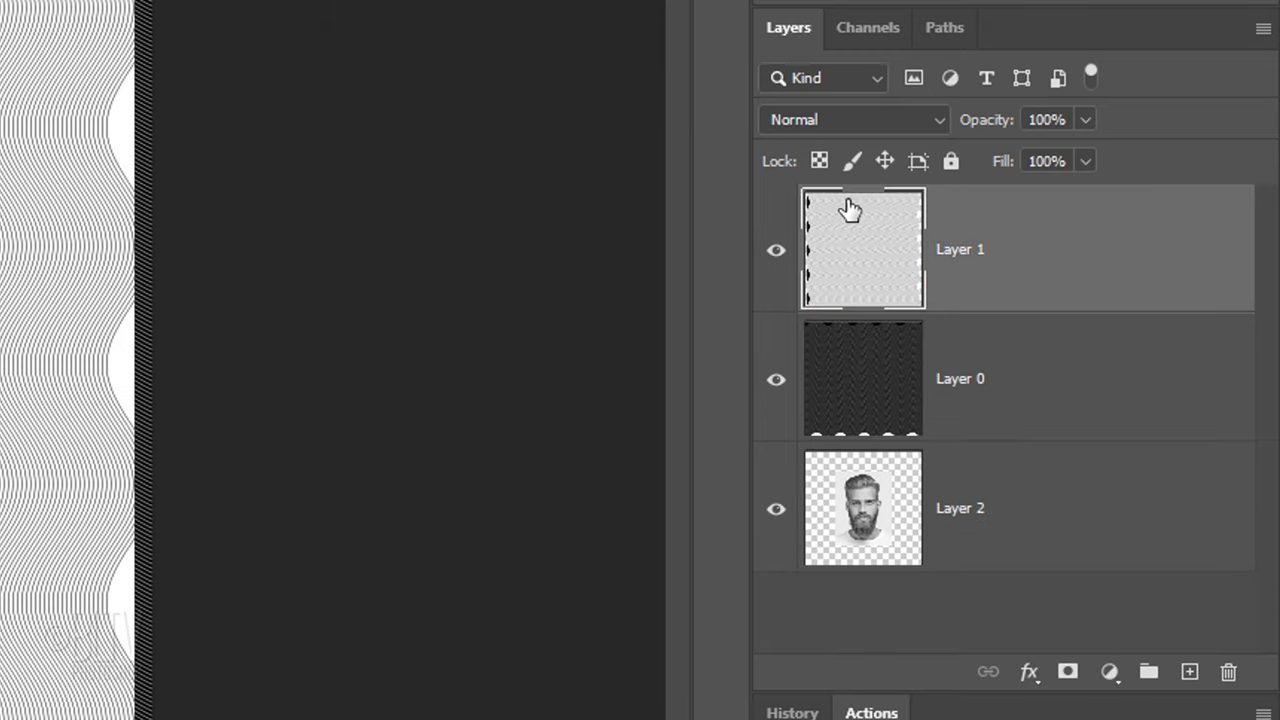
pyautogui.click(837, 120)
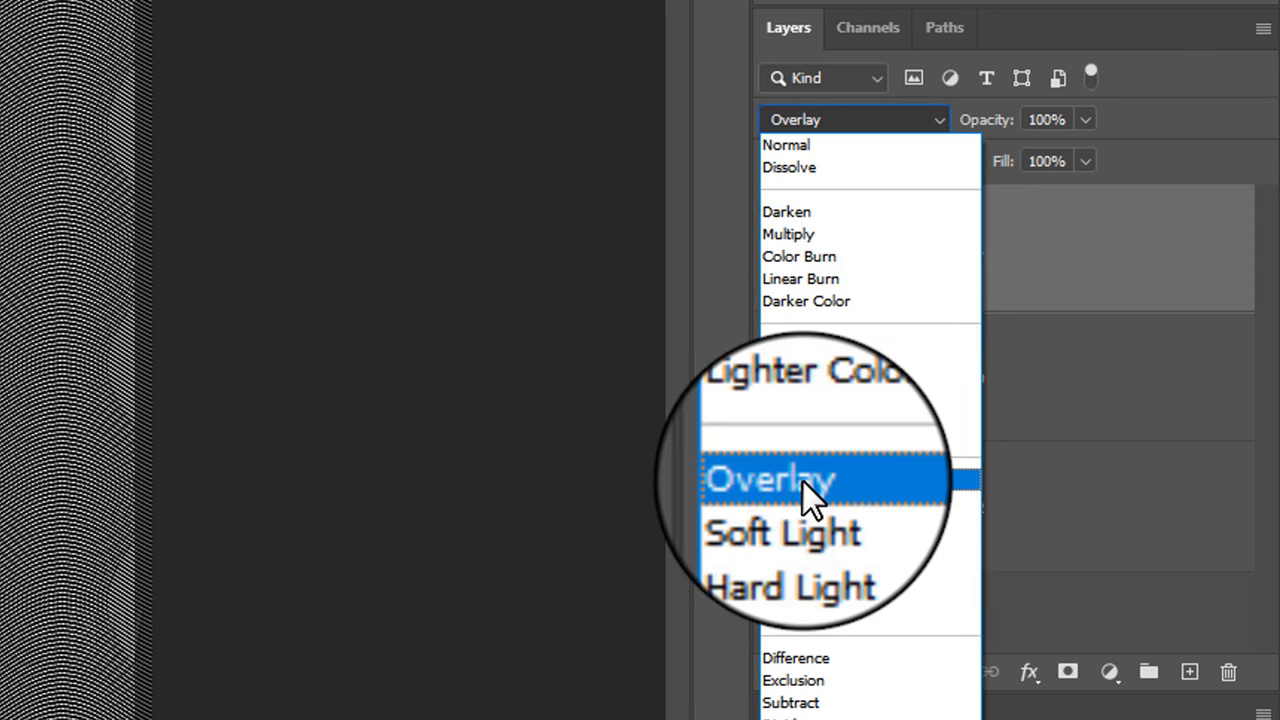
pyautogui.click(803, 482)
pyautogui.click(857, 376)
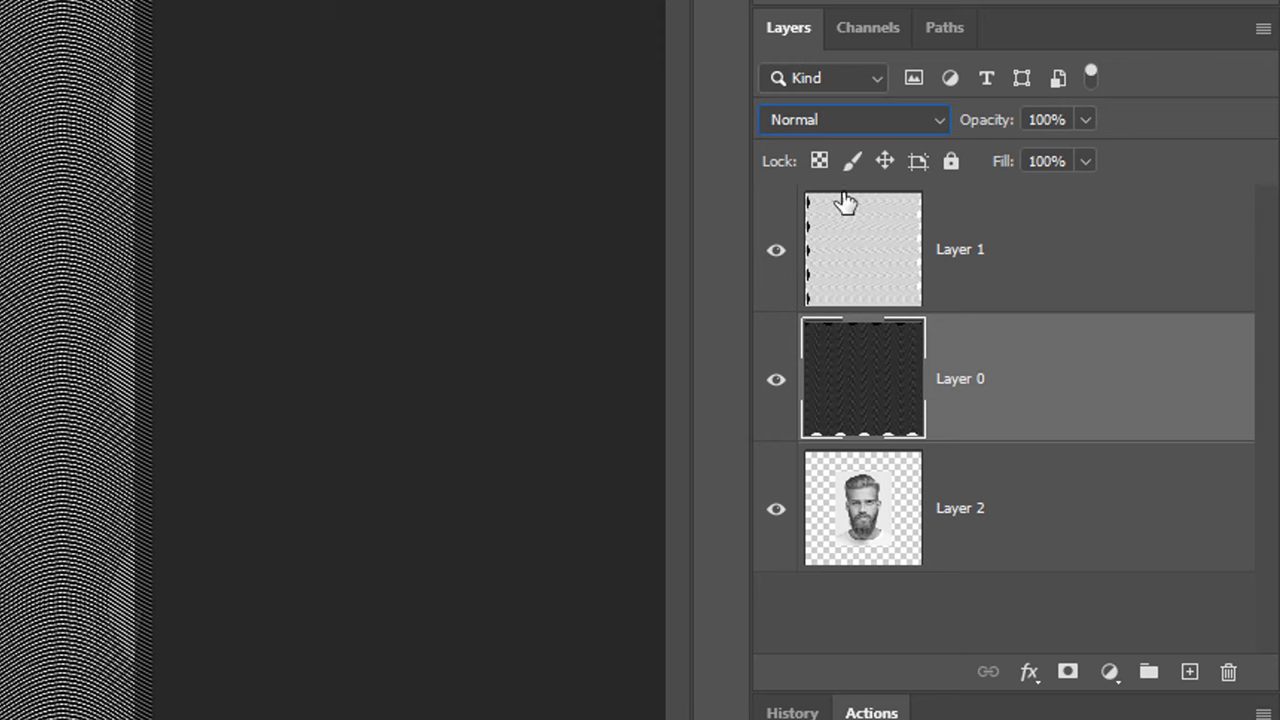
pyautogui.click(828, 124)
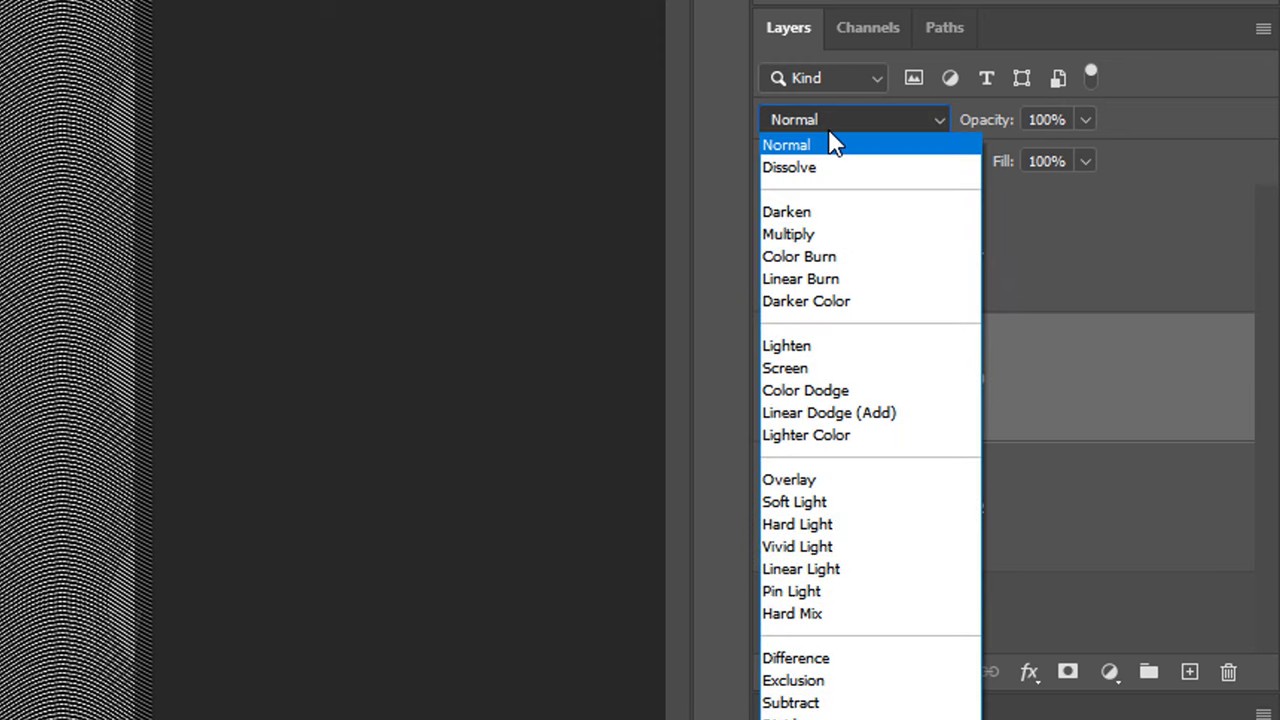
# - Set Layer 0 to Overlay, then convert all three layers into one smart object
pyautogui.click(795, 482)
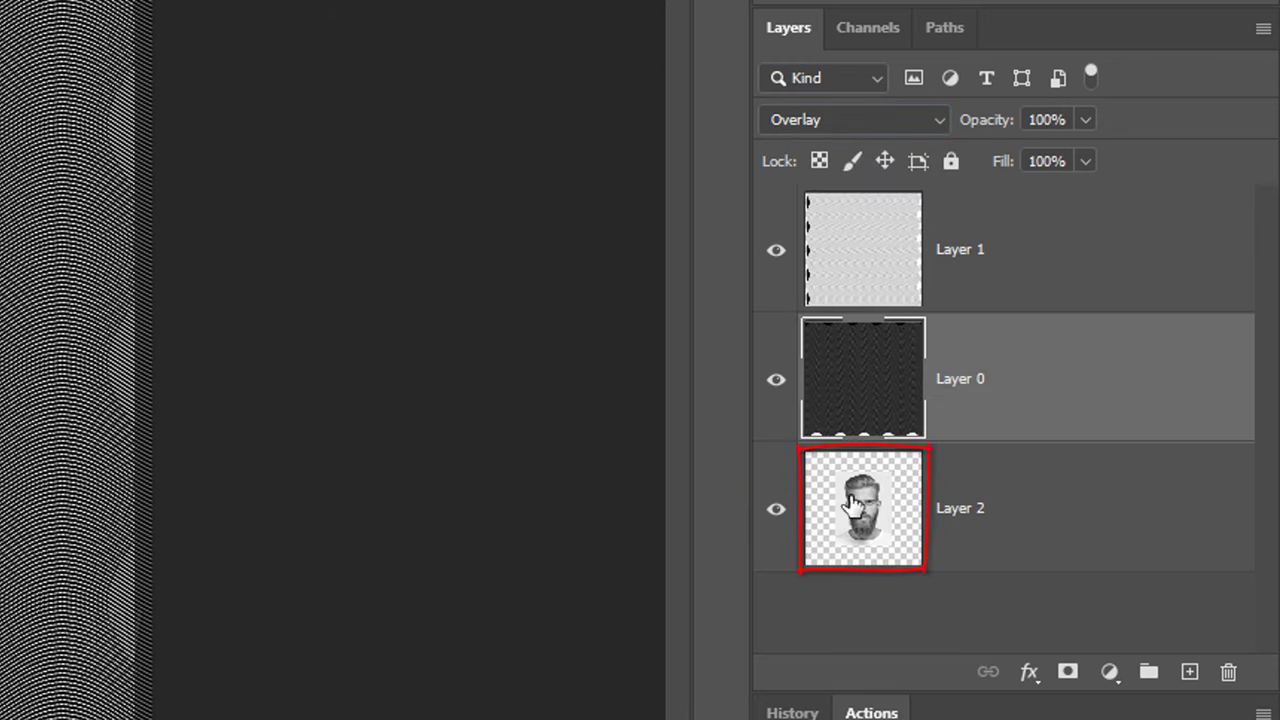
pyautogui.click(850, 500)
pyautogui.keyDown('shift'); pyautogui.click(858, 266); pyautogui.keyUp('shift')
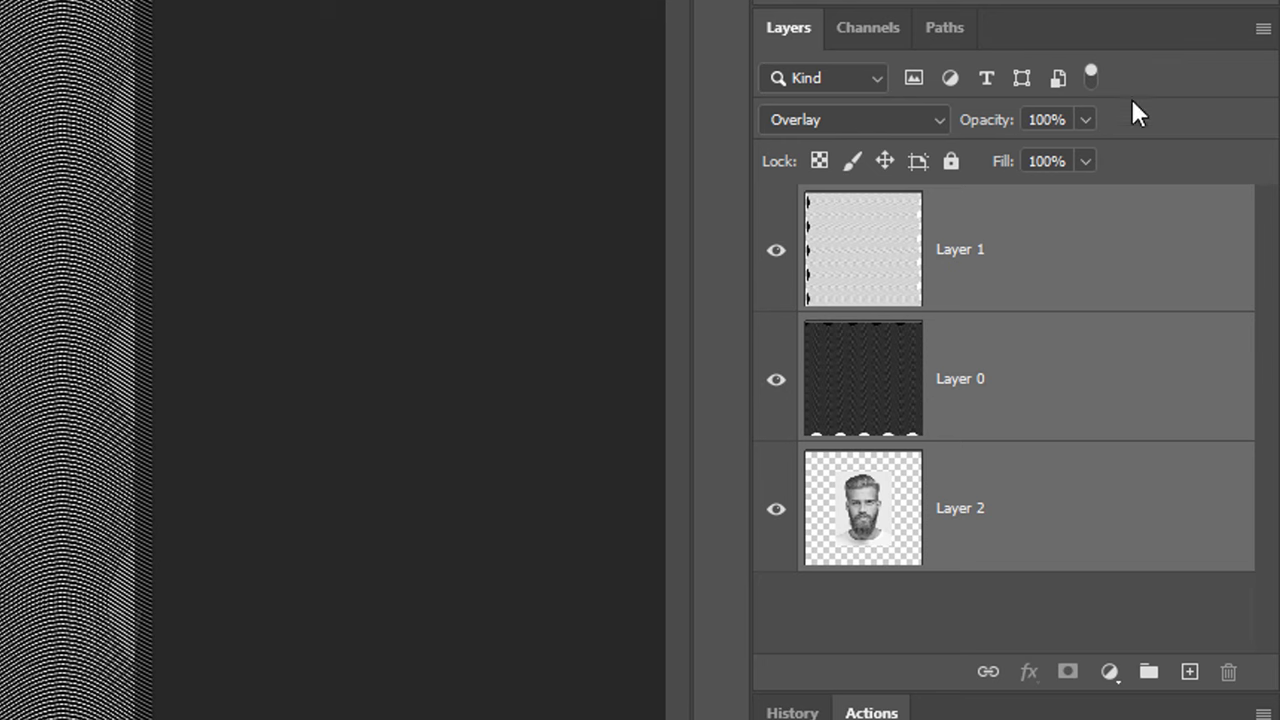
pyautogui.click(1261, 32)
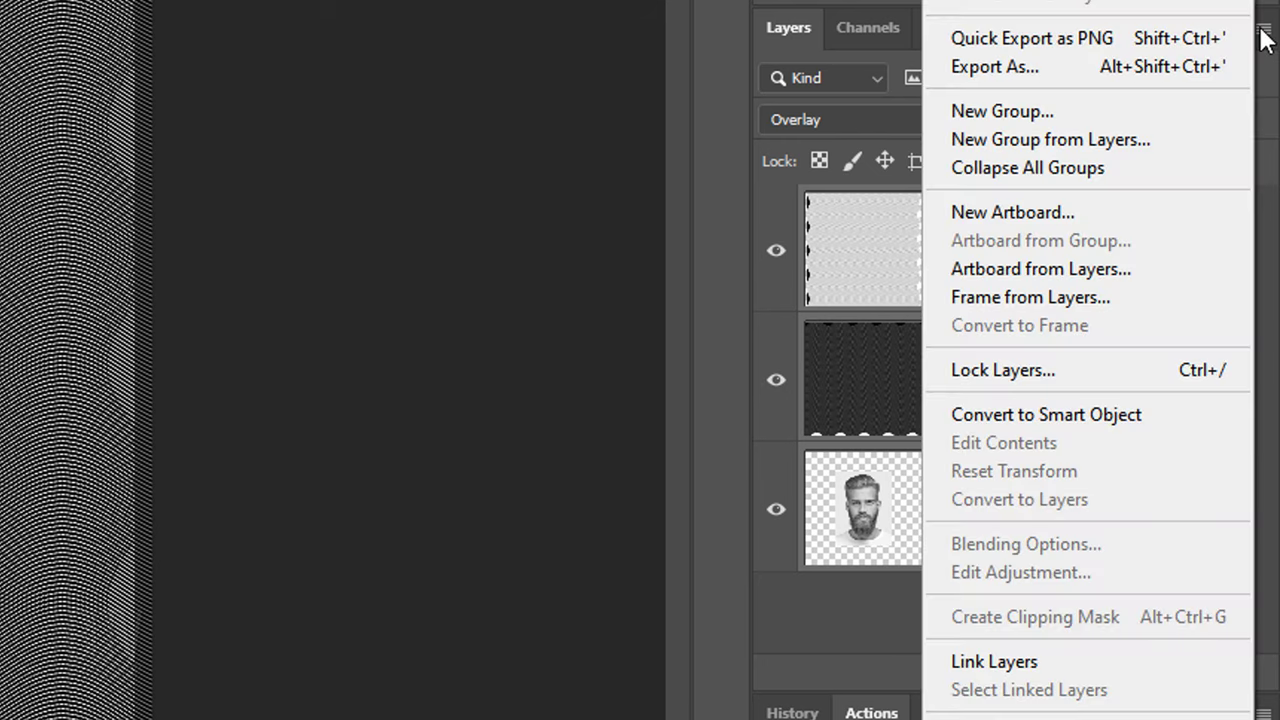
pyautogui.click(1016, 416)
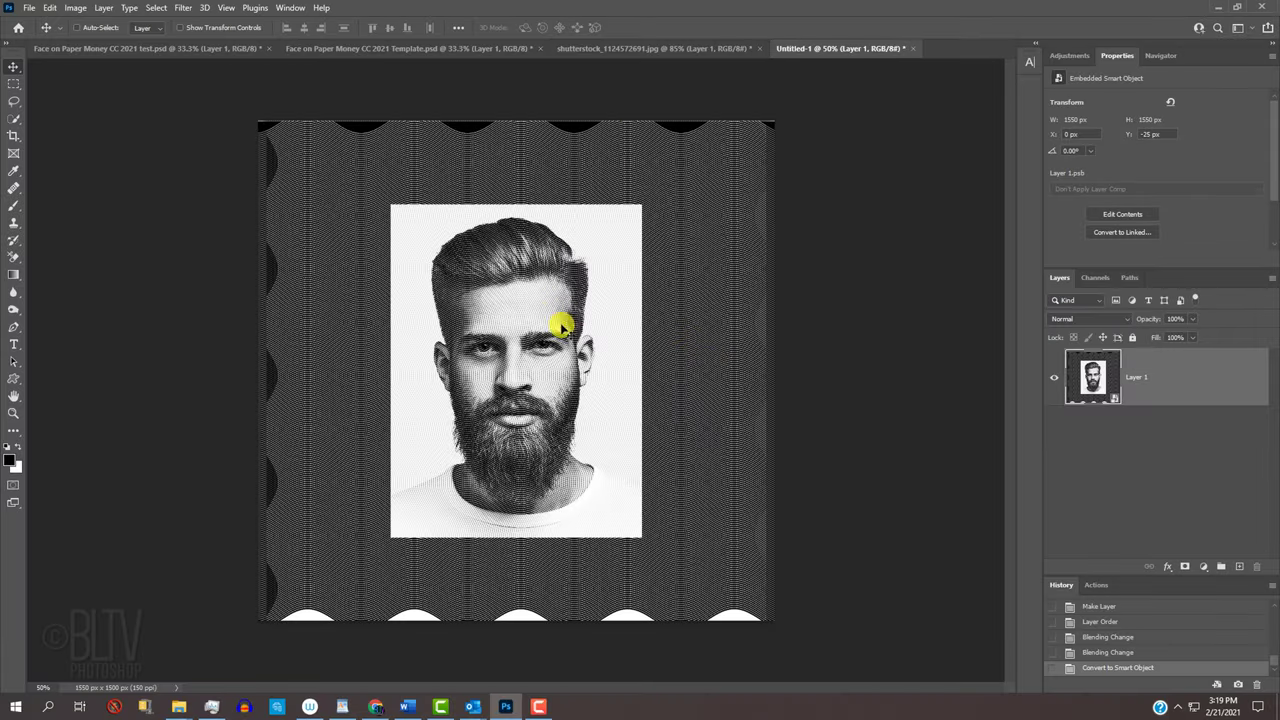
# - Move the engraved portrait into the banknote template and set its blend mode to Linear Burn
pyautogui.moveTo(563, 323); pyautogui.dragTo(505, 402)
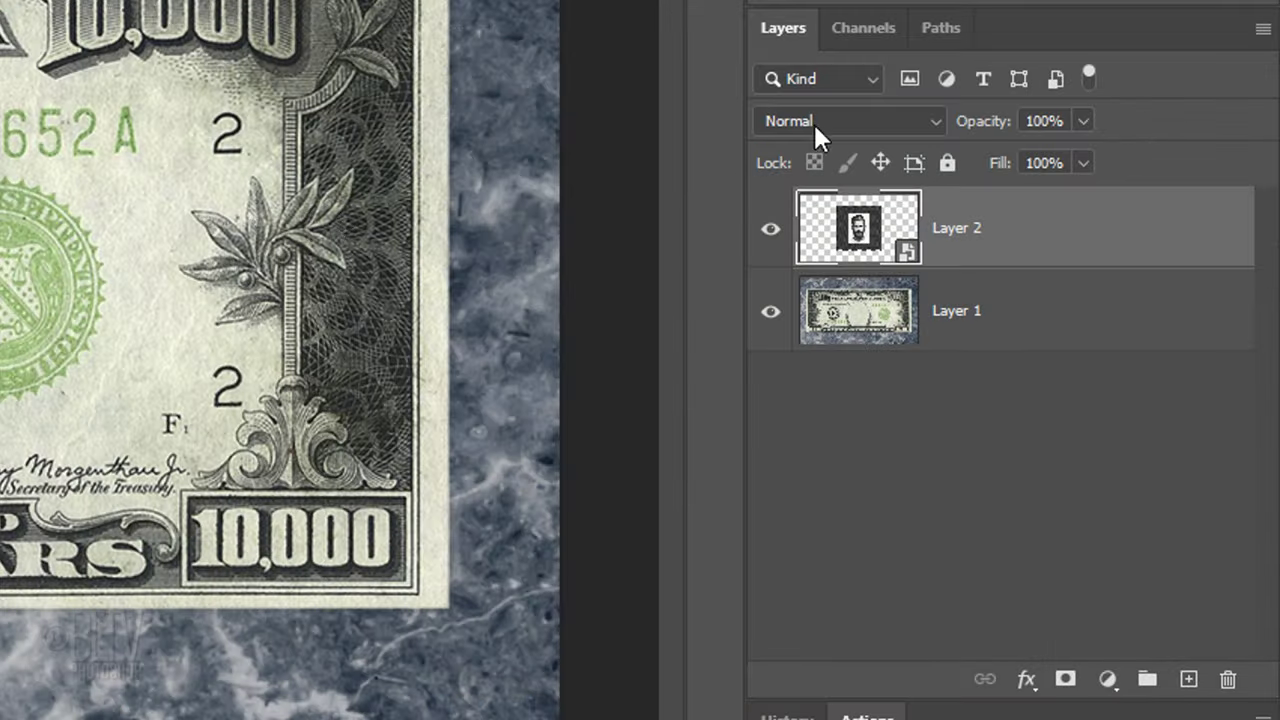
pyautogui.click(1085, 318)
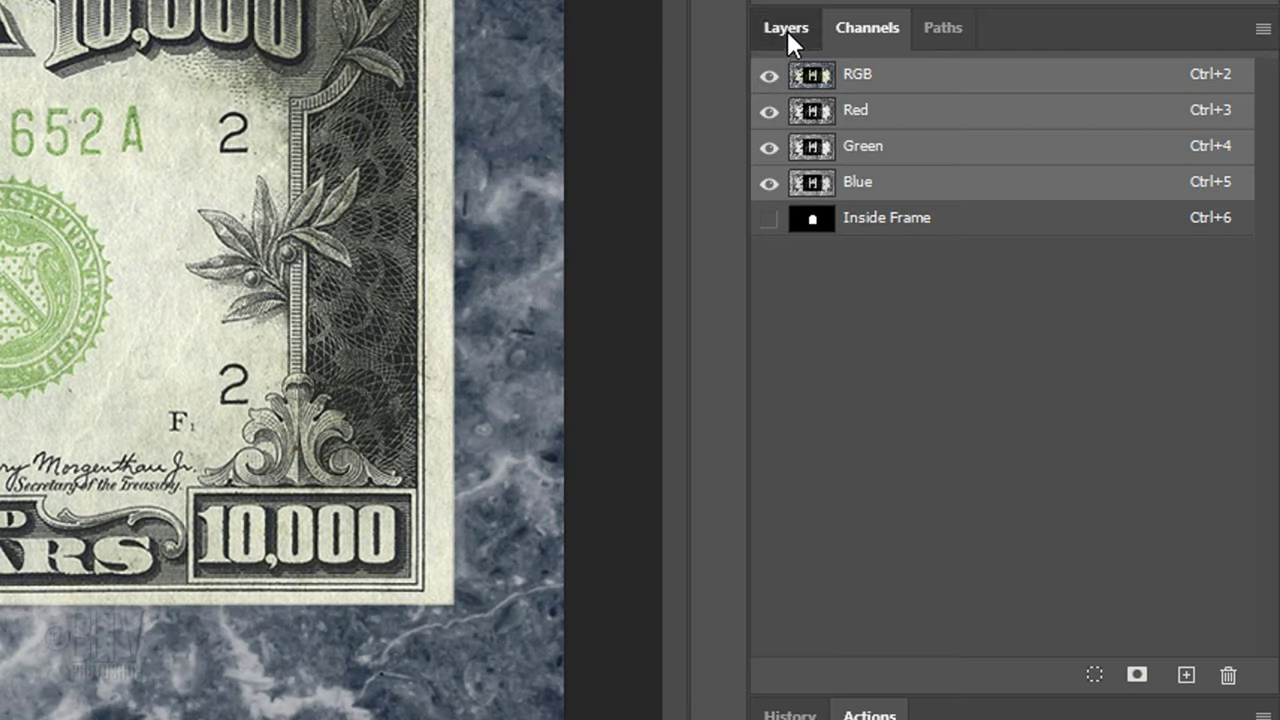
# - Add an oval frame layer mask to Layer 2, unlink it, and target the portrait thumbnail
pyautogui.click(787, 30)
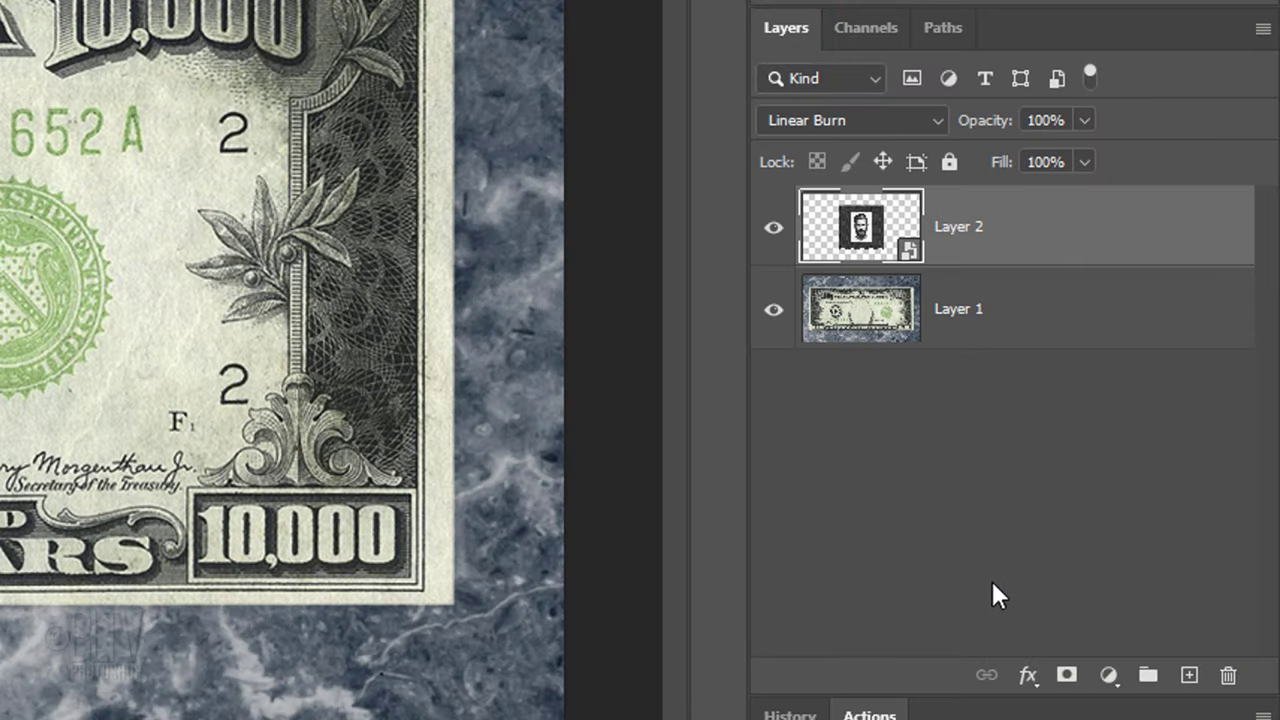
pyautogui.click(1066, 678)
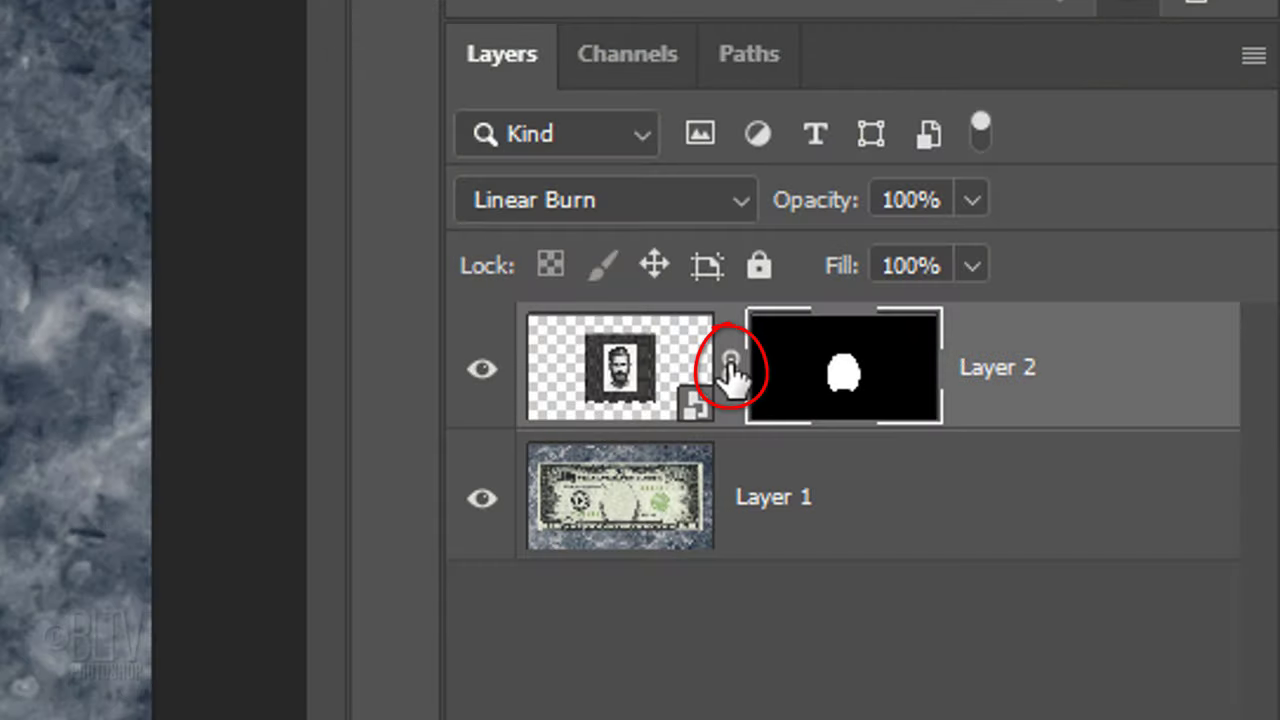
pyautogui.click(729, 360)
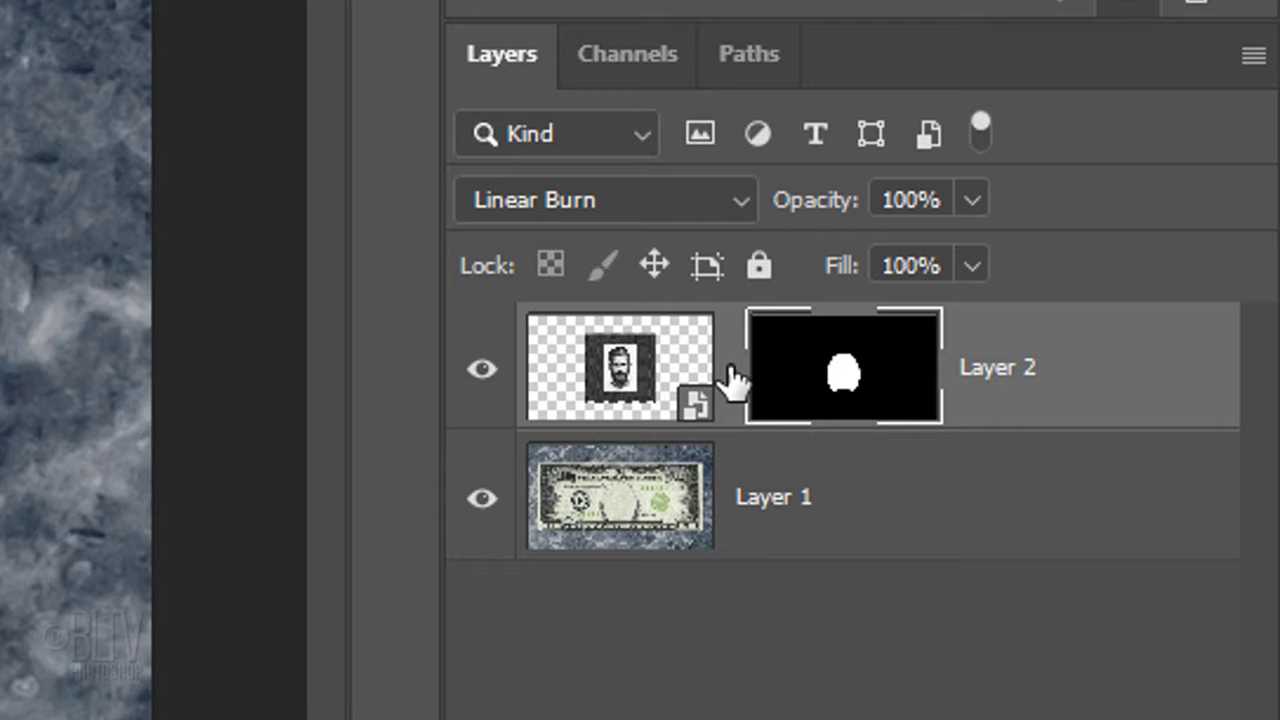
pyautogui.click(620, 366)
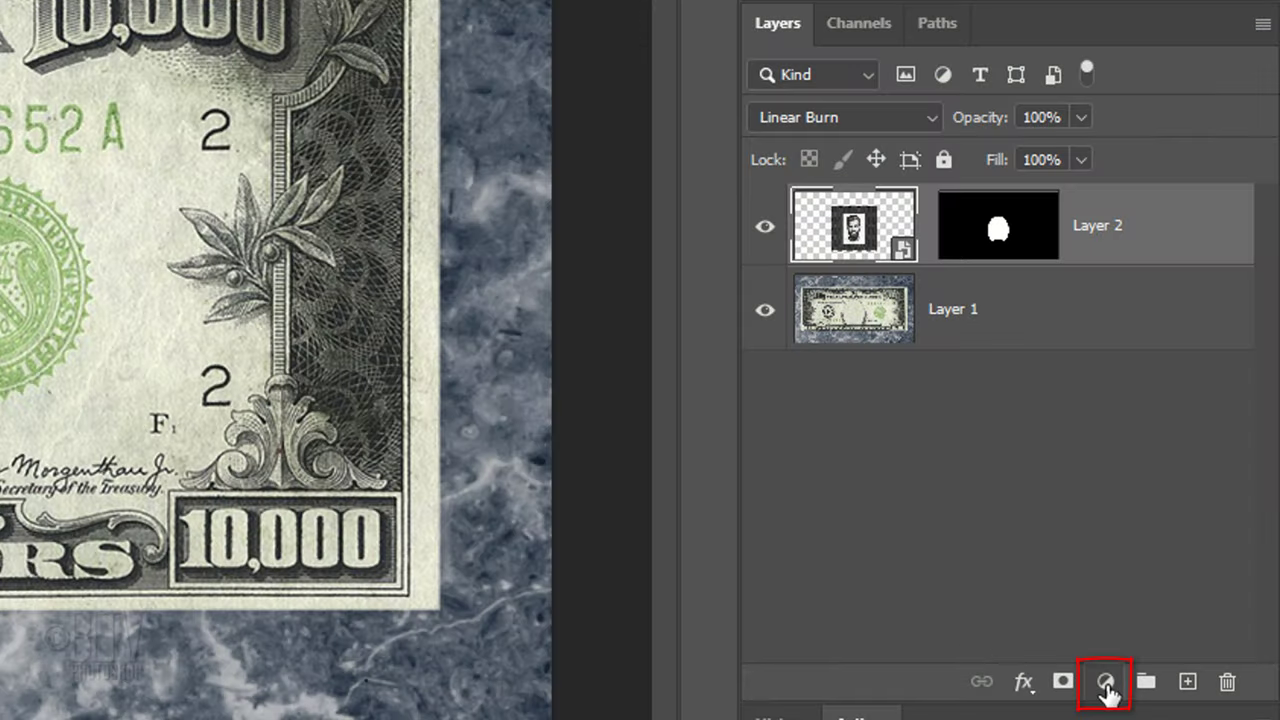
# - Add an Exposure adjustment clipped to Layer 2 with Gamma Correction 2.46
pyautogui.click(1106, 684)
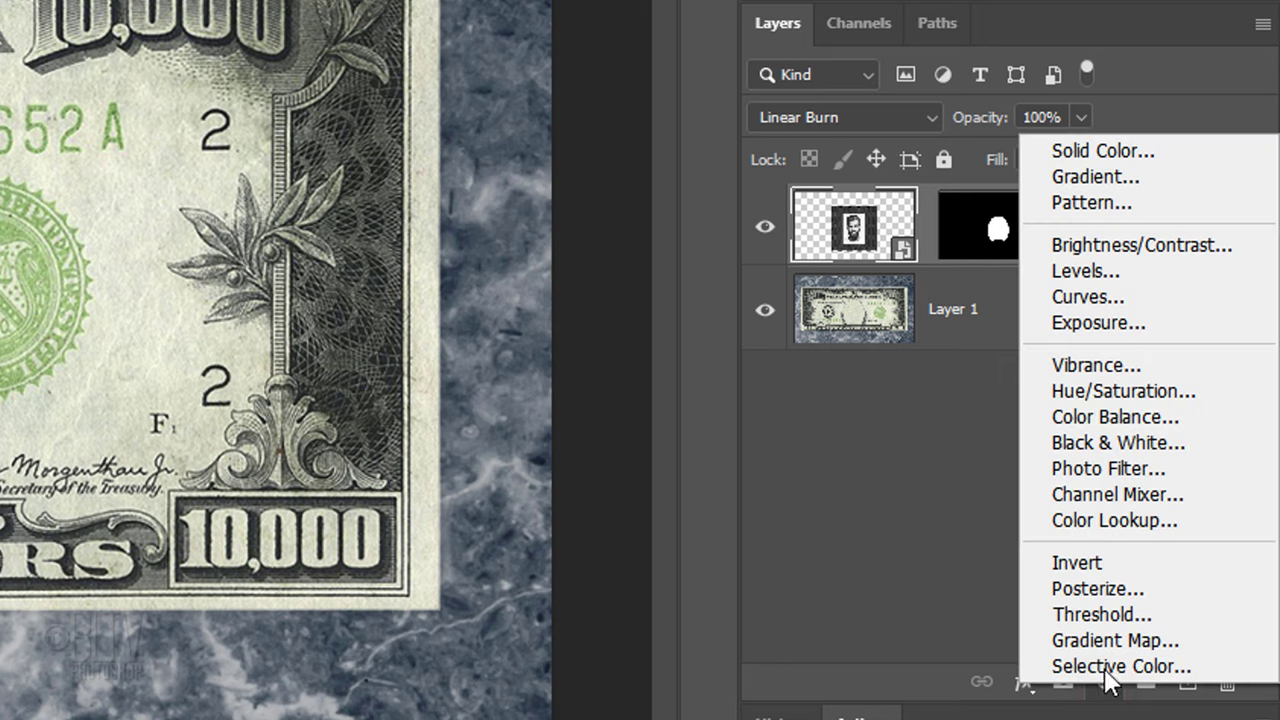
pyautogui.click(1085, 318)
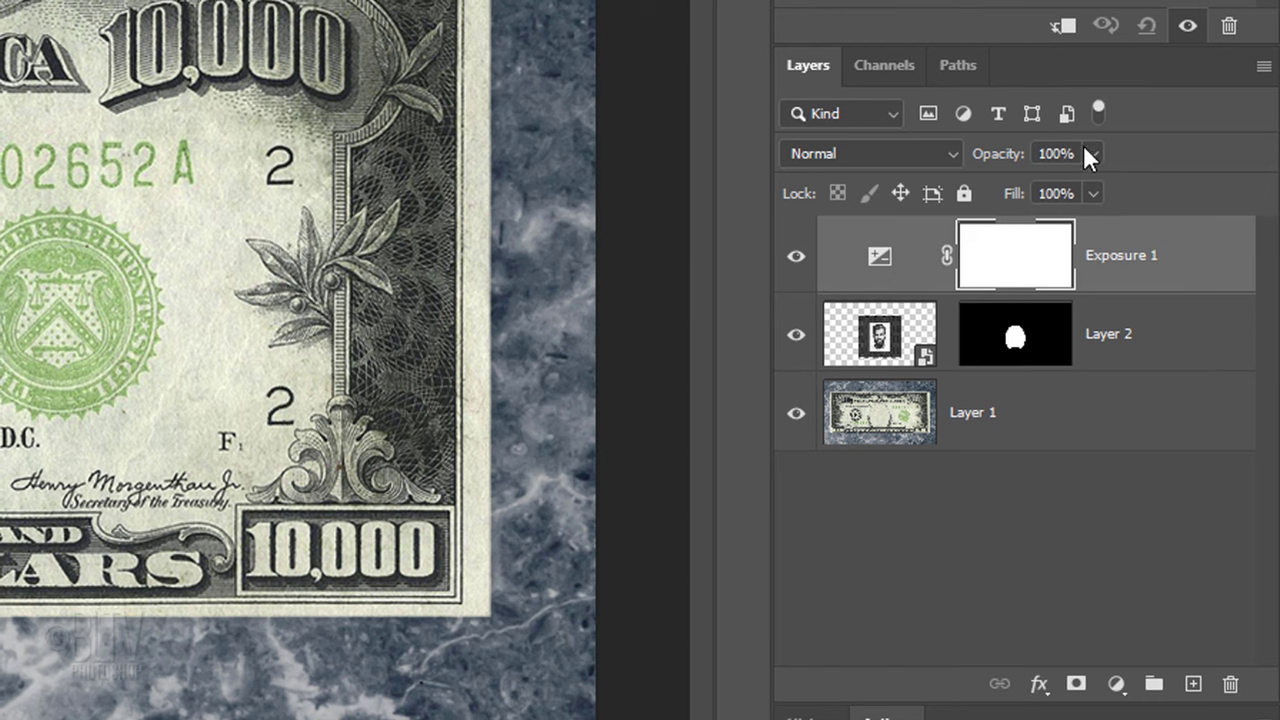
pyautogui.click(1062, 28)
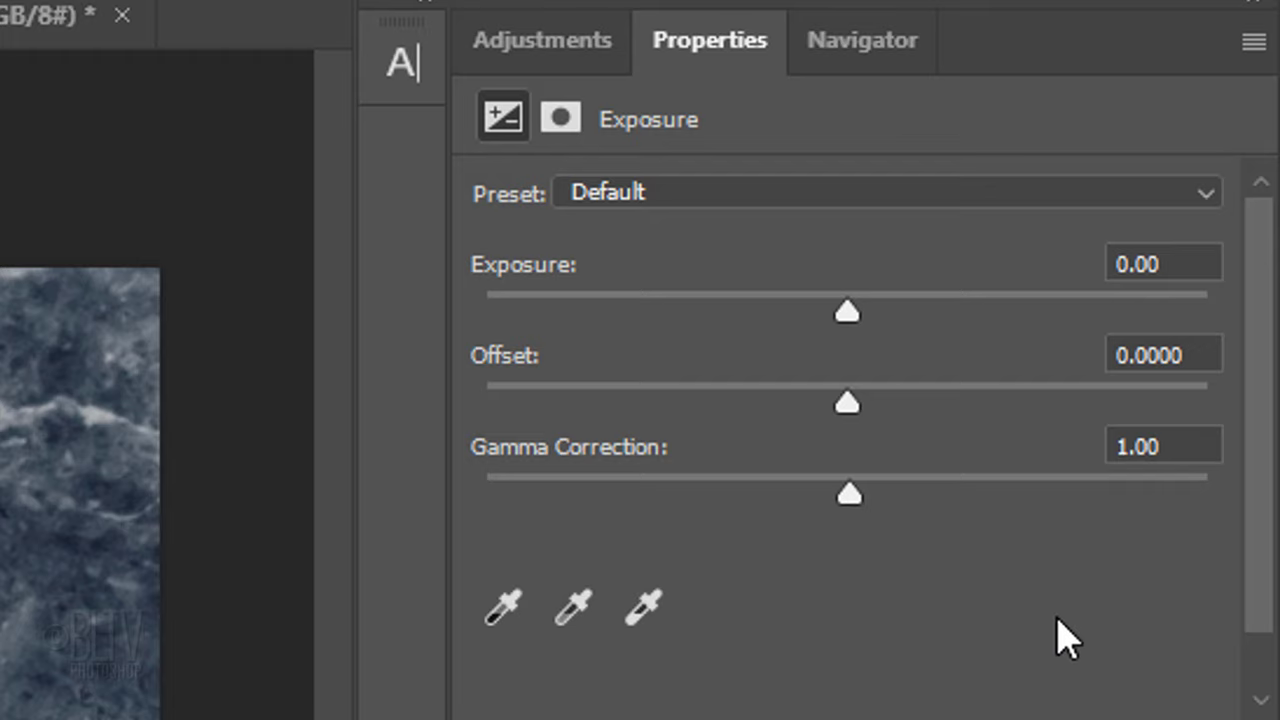
pyautogui.click(1180, 446)
pyautogui.write('2.46')
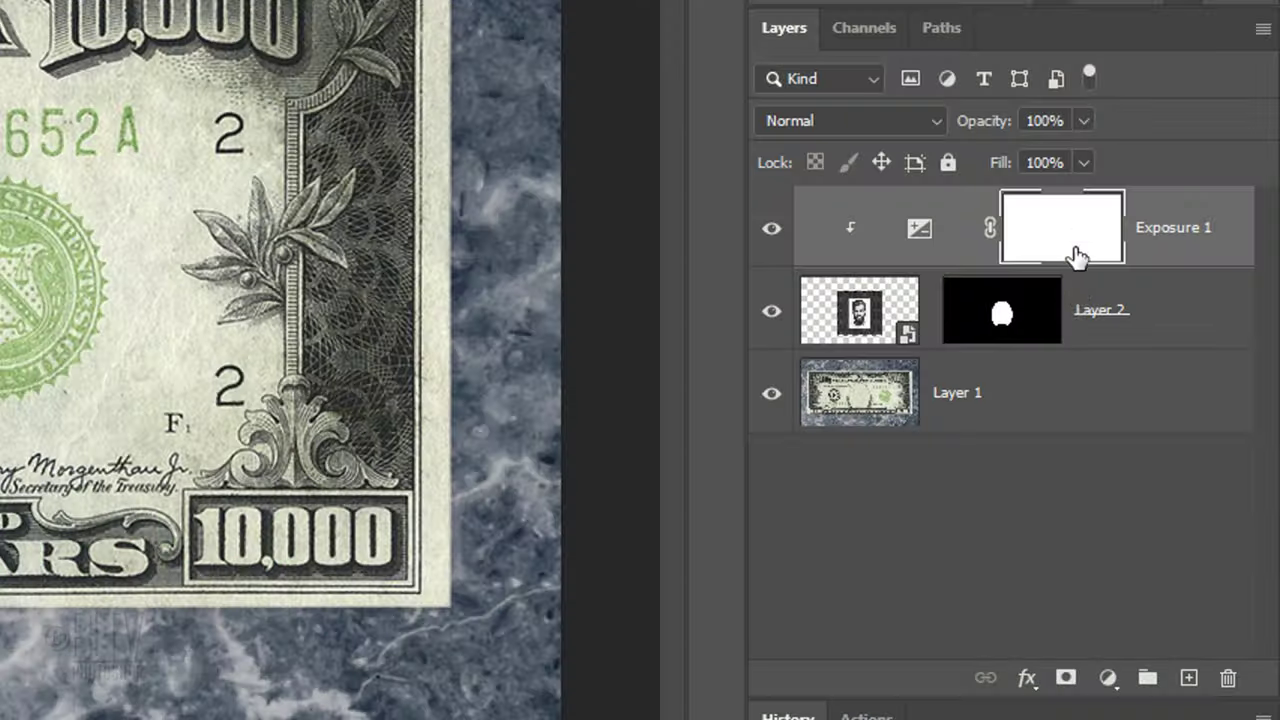
# - Create empty Layer 3 on top and set the type font to Legal Tender Regular
pyautogui.click(1187, 680)
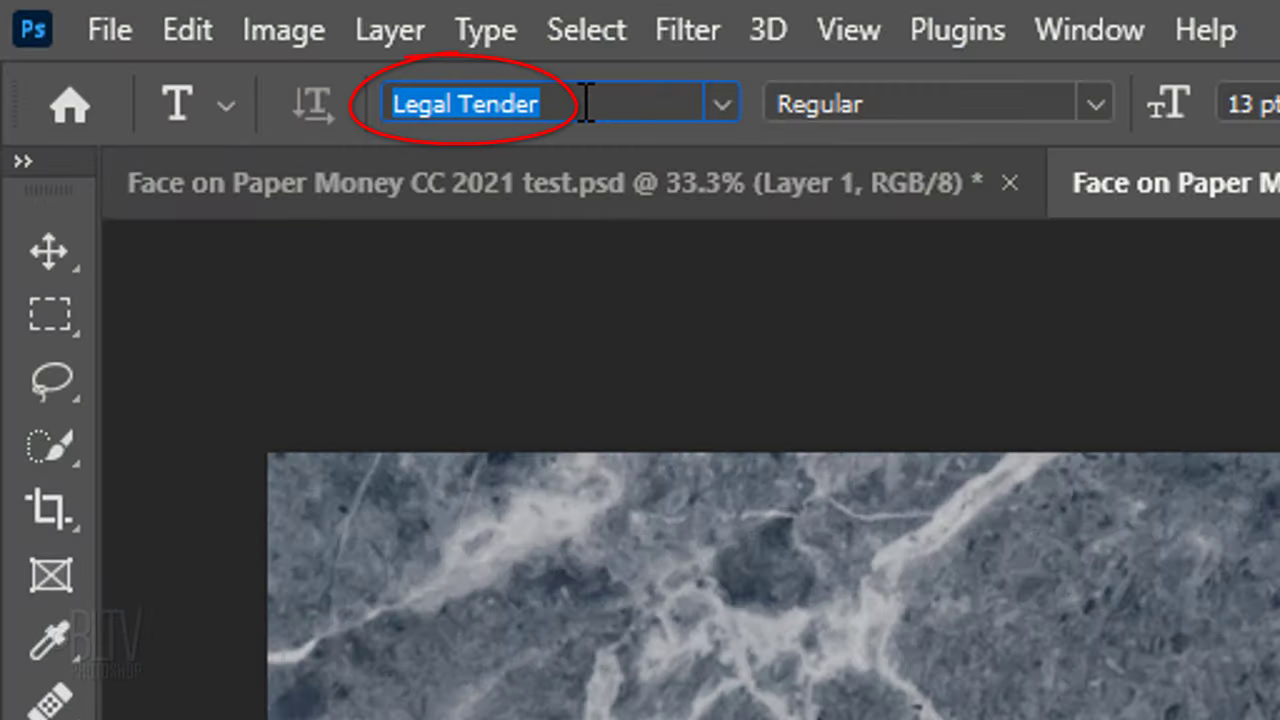
pyautogui.write('Legal Tender')
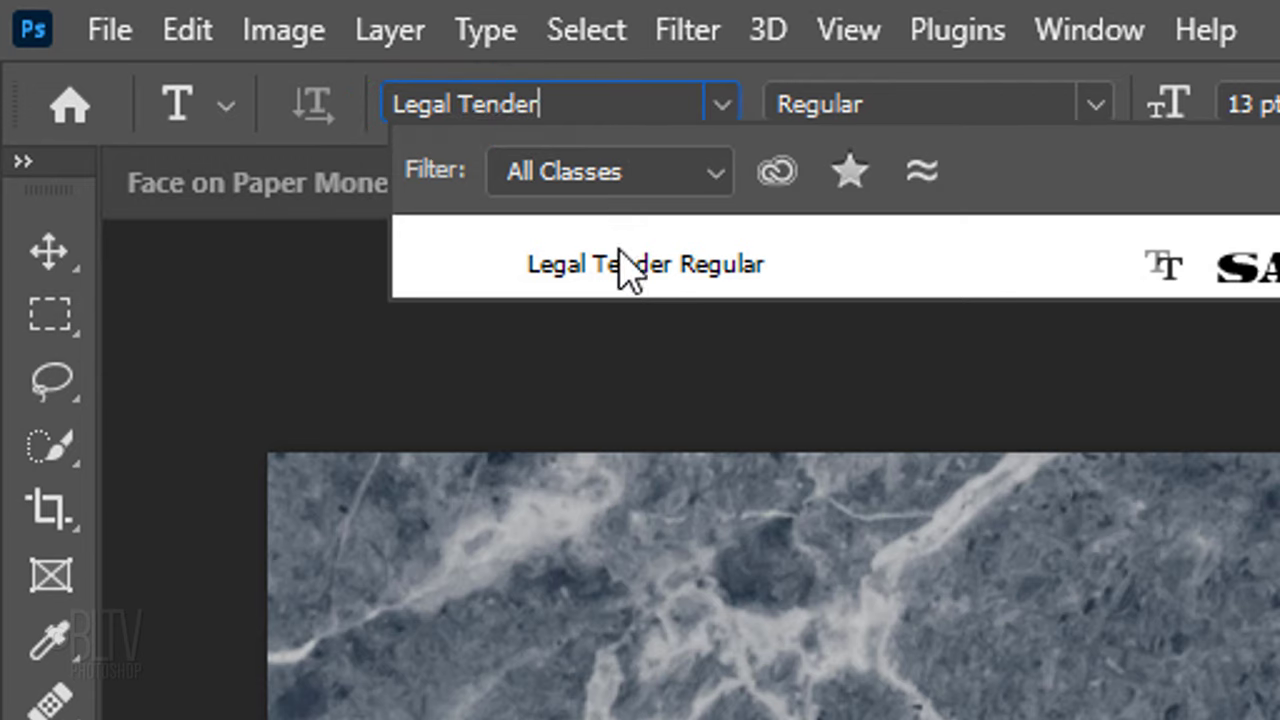
pyautogui.click(648, 265)
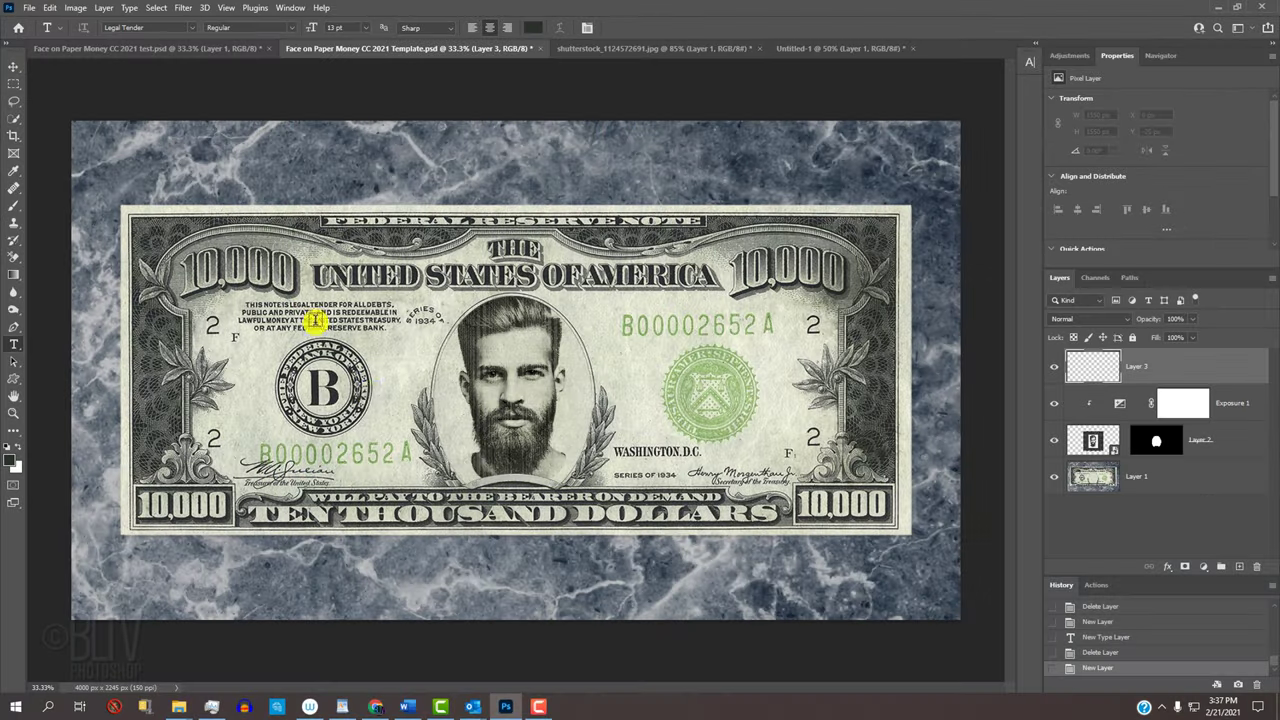
# - Zoom into the ribbon and type HARDMAN on it below the portrait
pyautogui.press('z')
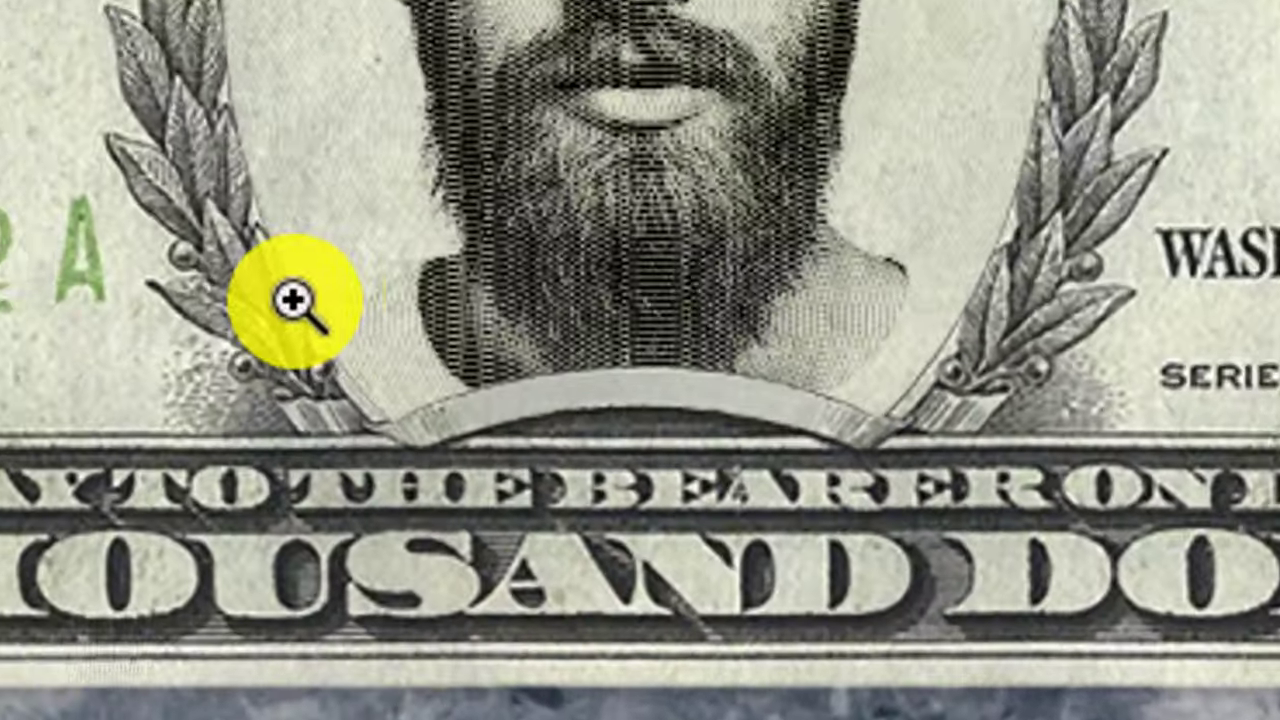
pyautogui.moveTo(447, 461); pyautogui.dragTo(491, 475)
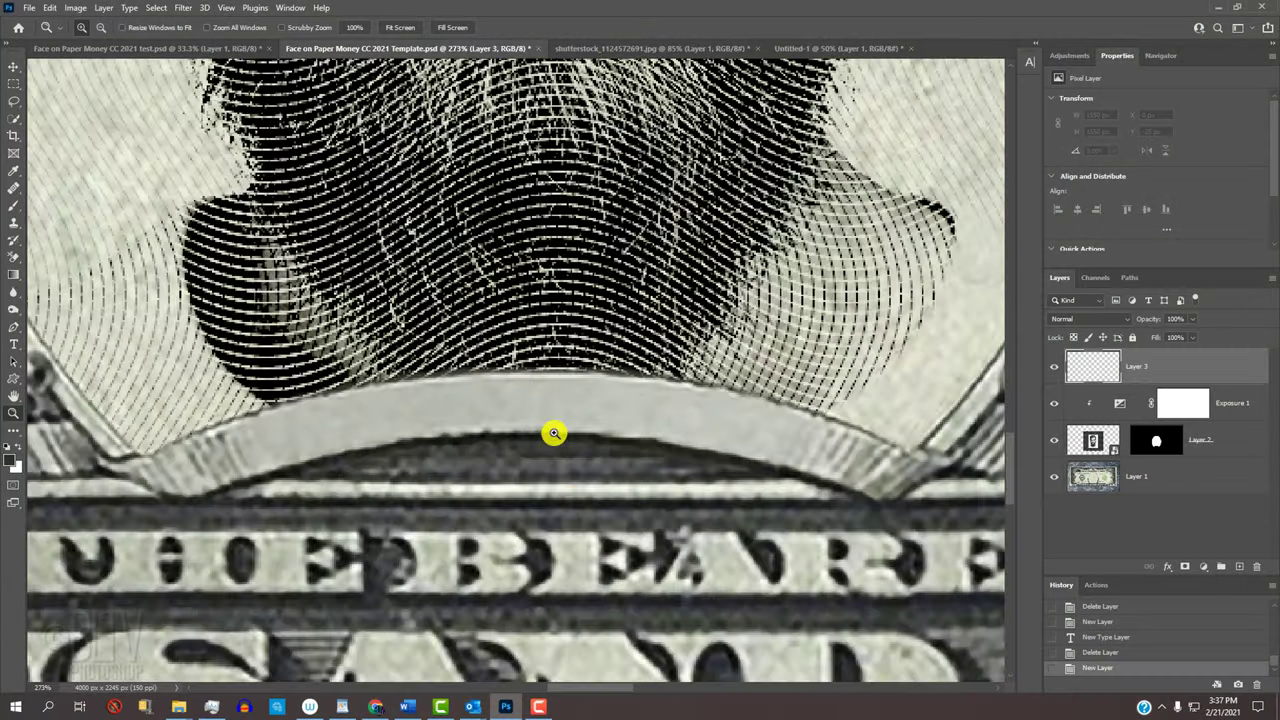
pyautogui.press('t')
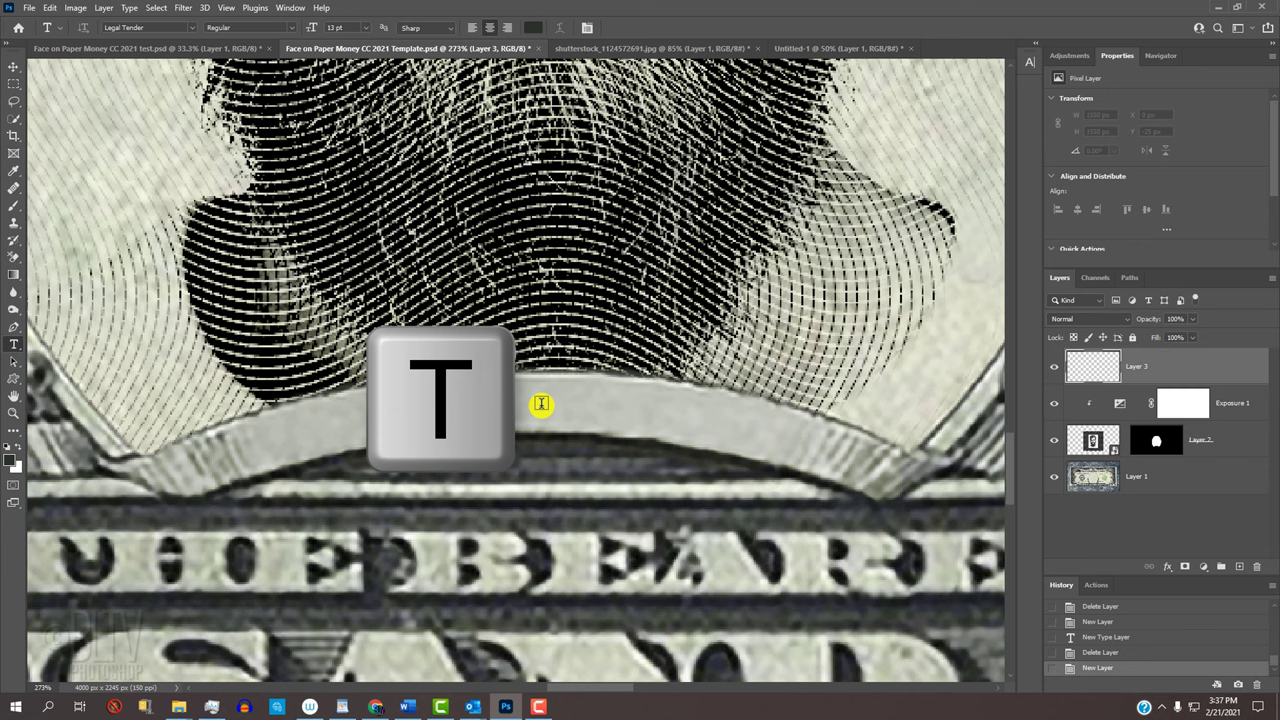
pyautogui.click(536, 419)
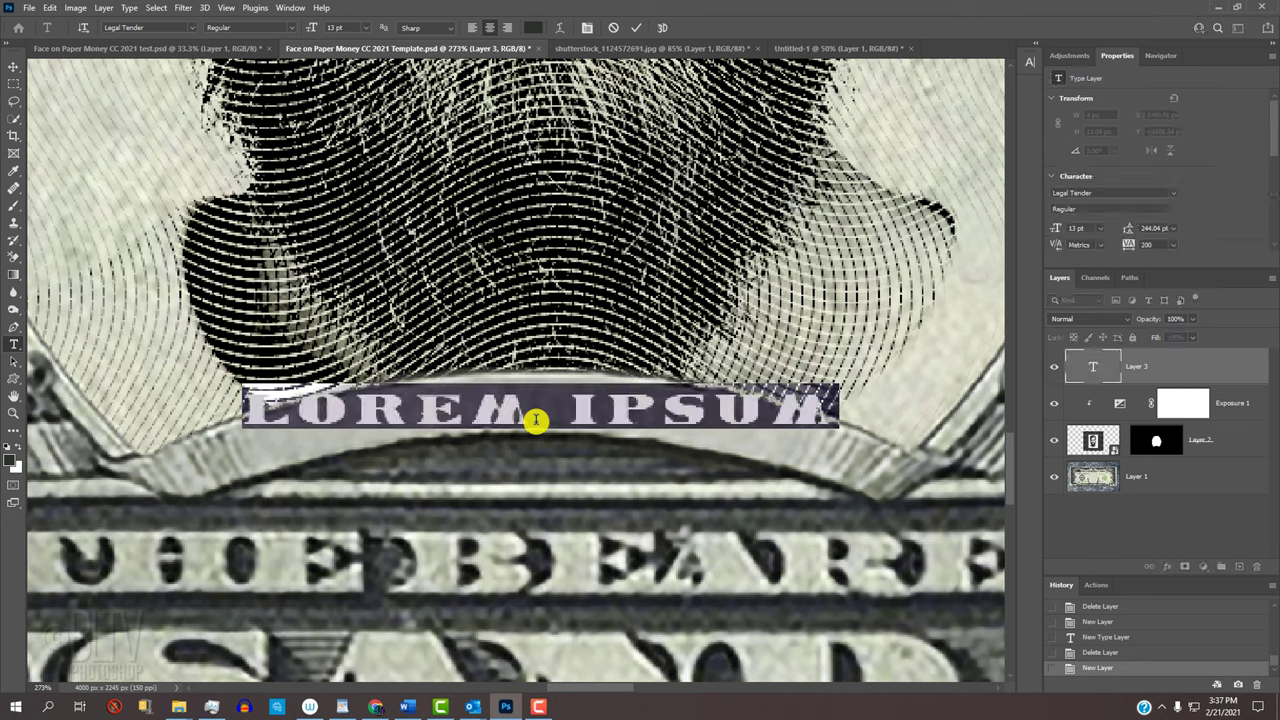
pyautogui.write('HARDMAN')
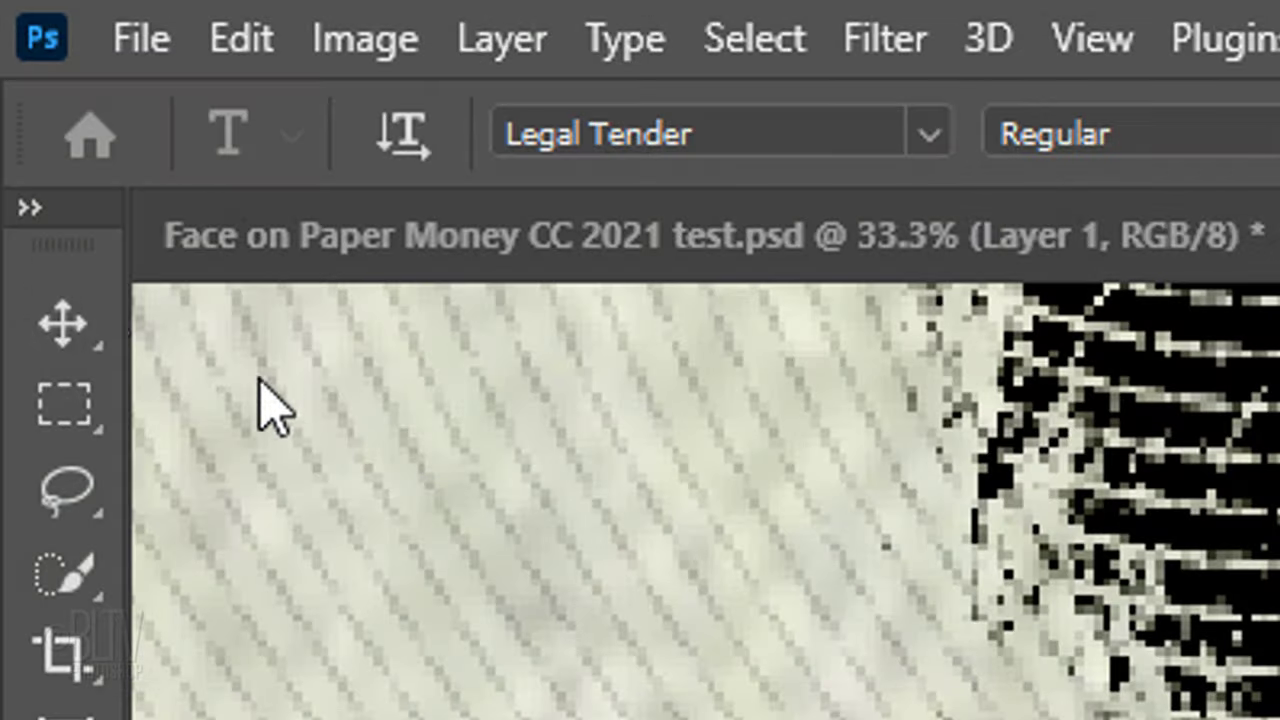
pyautogui.press('v')
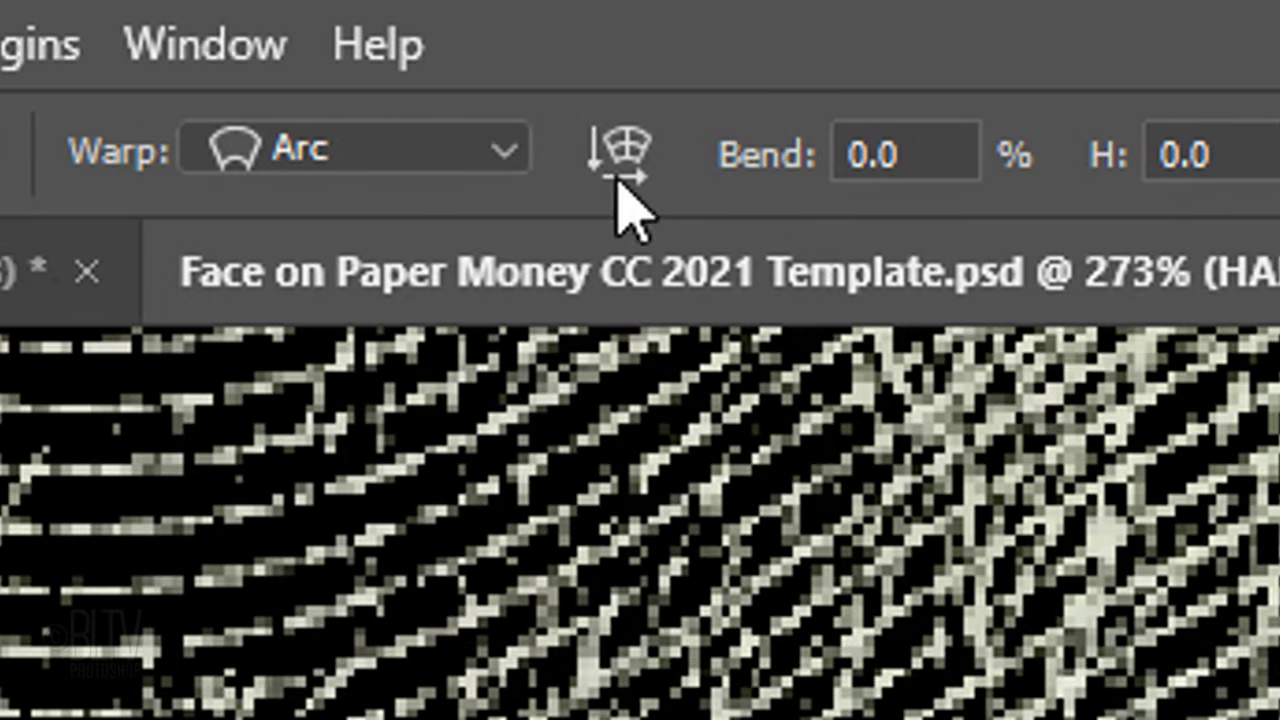
# - Warp the HARDMAN text with the Arc style at 17% bend
pyautogui.click(185, 150)
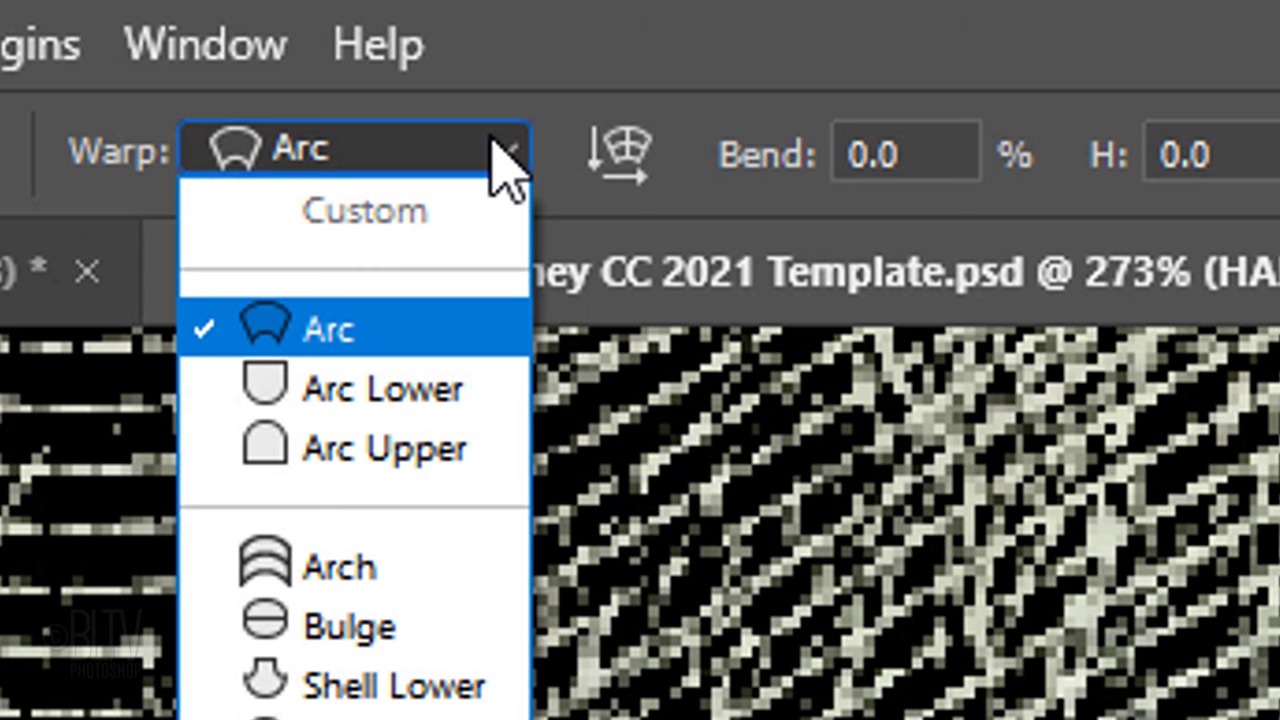
pyautogui.click(506, 166)
pyautogui.click(920, 140)
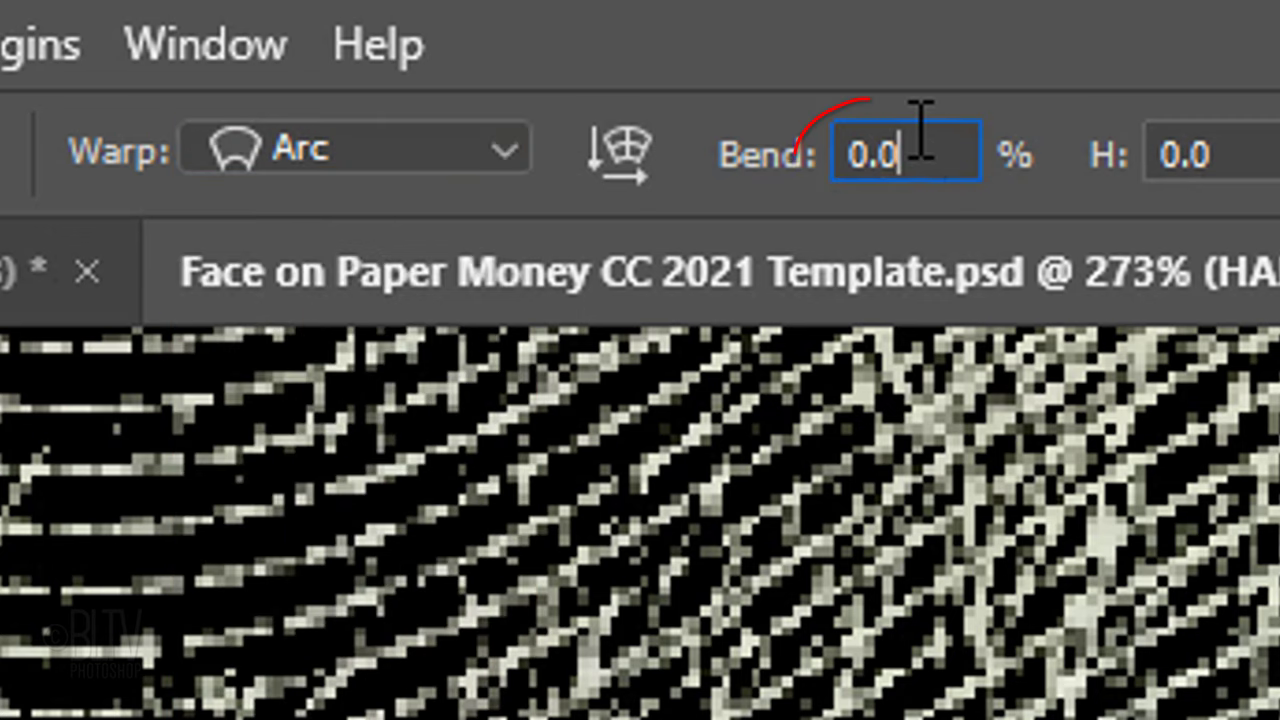
pyautogui.doubleClick(918, 135)
pyautogui.write('17')
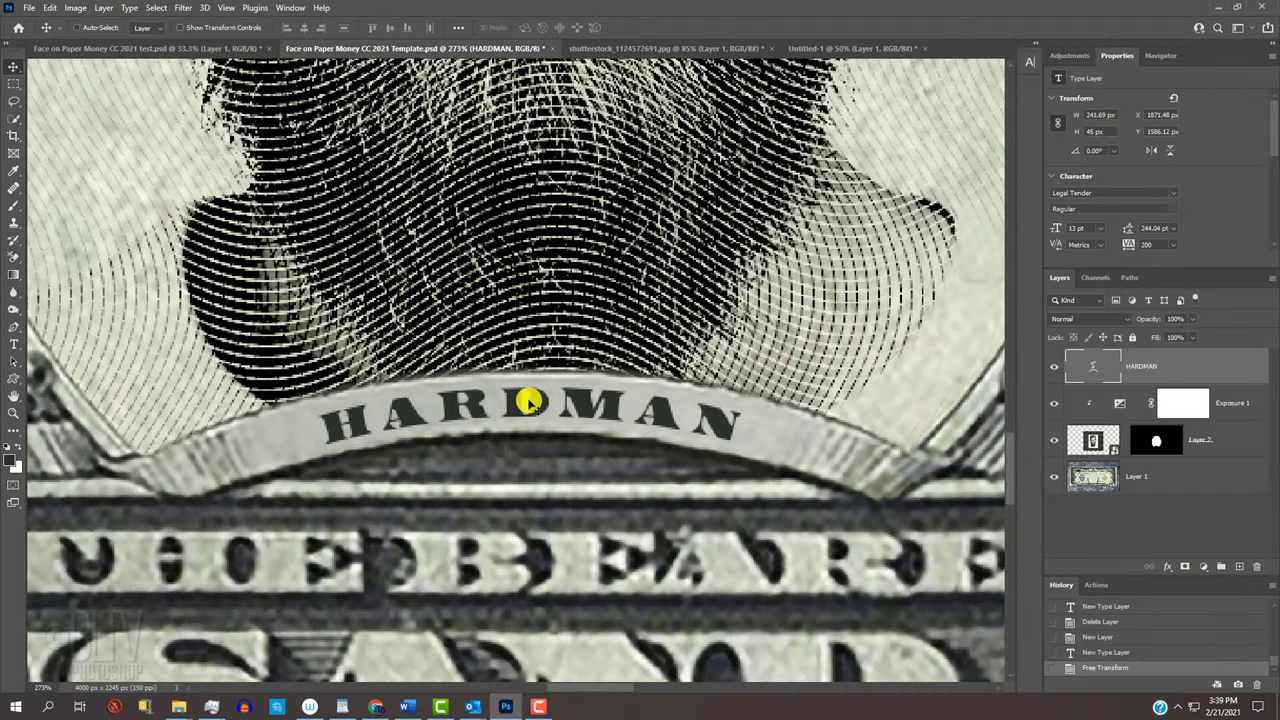
# - Fit the whole banknote in the window with Ctrl+0
pyautogui.hotkey('ctrl', '0')
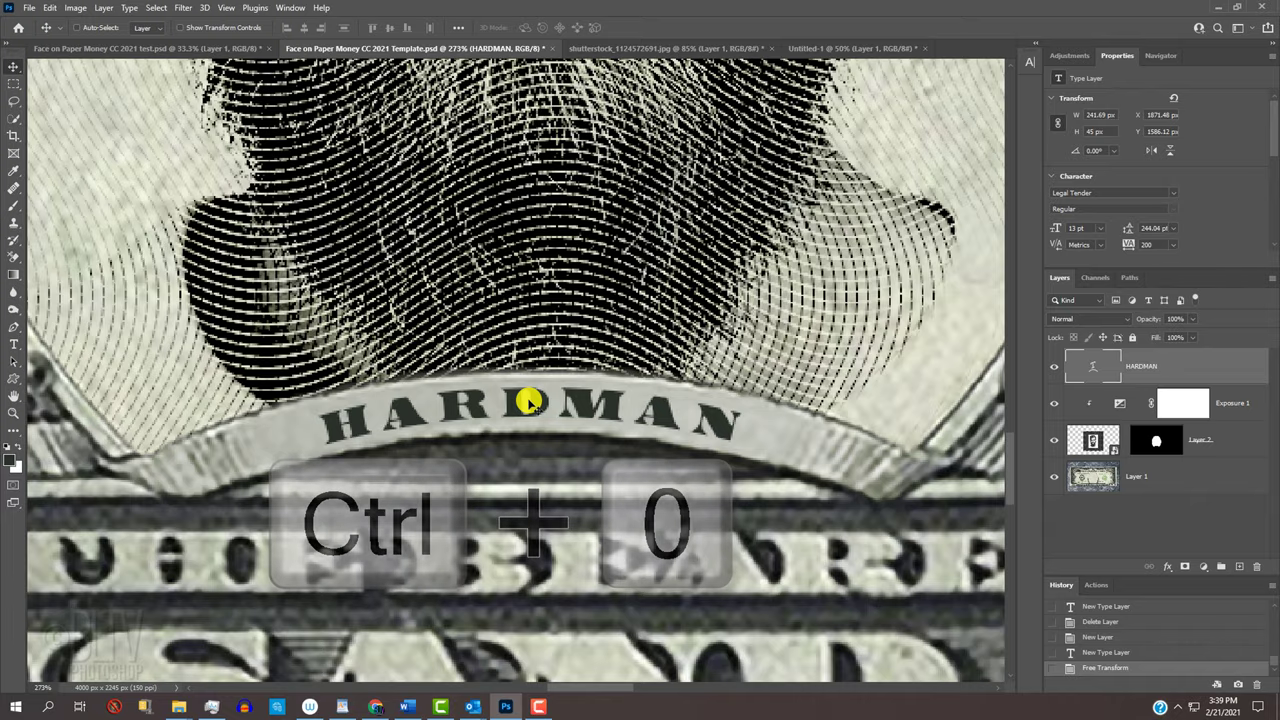